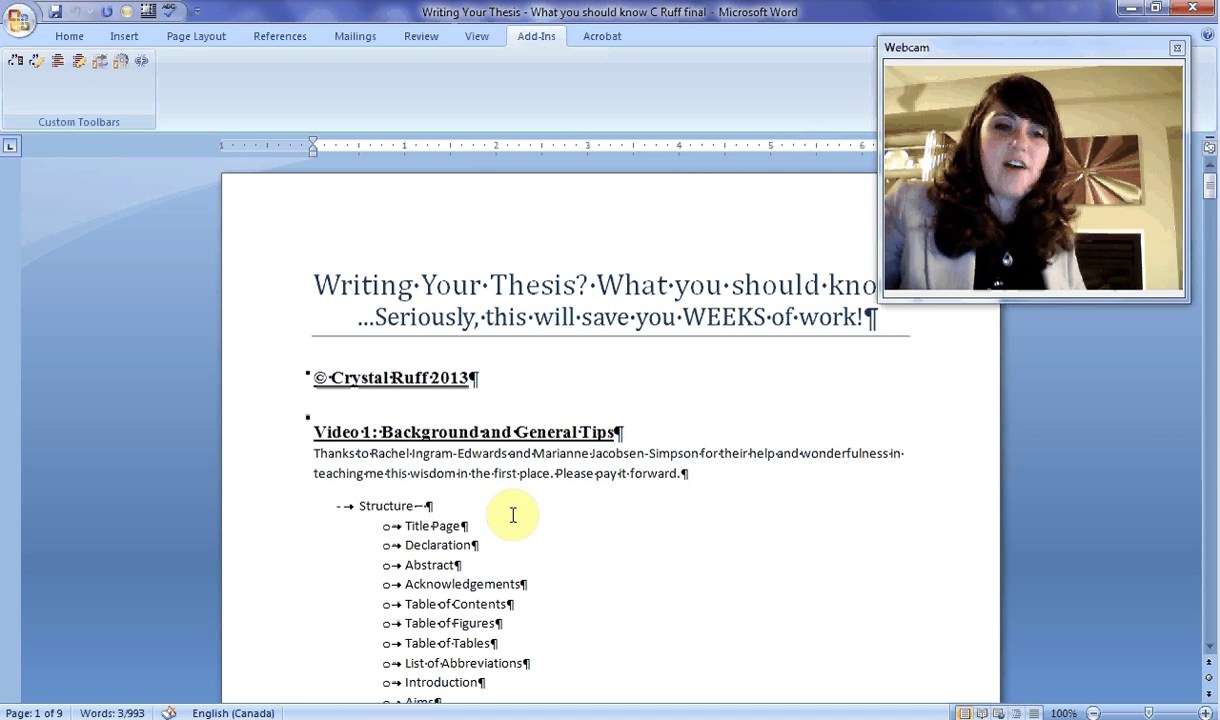
Page down through the thesis outline to the 'Video 4: Zotero is a Hero' bullet list.
{"action": "left_click", "coordinate": [1212, 400]}
{"action": "left_click", "coordinate": [1212, 400]}
{"action": "left_click", "coordinate": [1210, 405]}
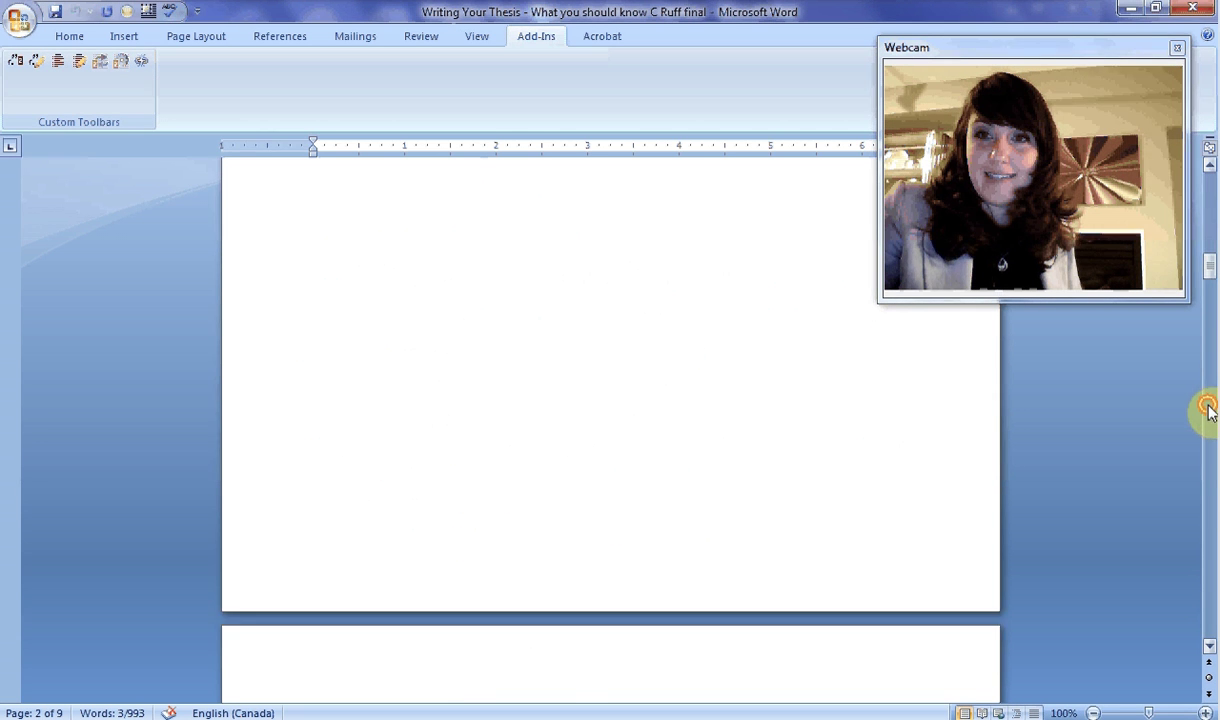
{"action": "left_click", "coordinate": [1211, 409]}
{"action": "left_click", "coordinate": [1212, 416]}
{"action": "left_click", "coordinate": [1208, 476]}
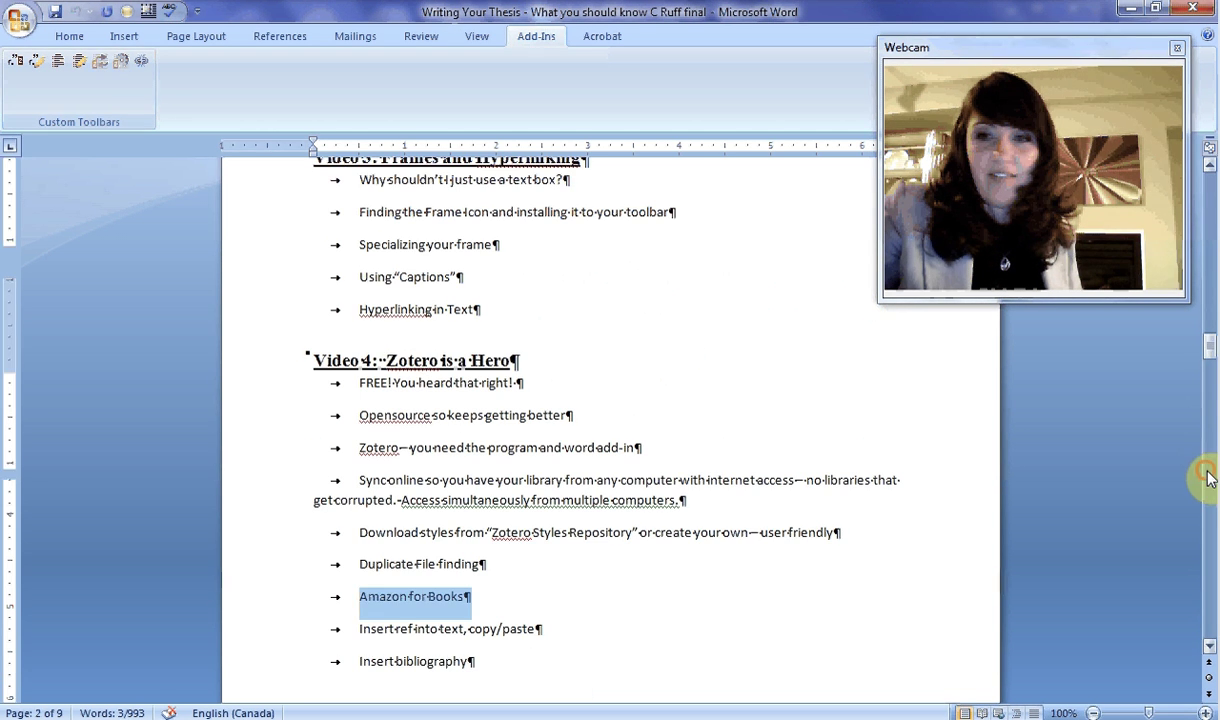
{"action": "left_click", "coordinate": [613, 416]}
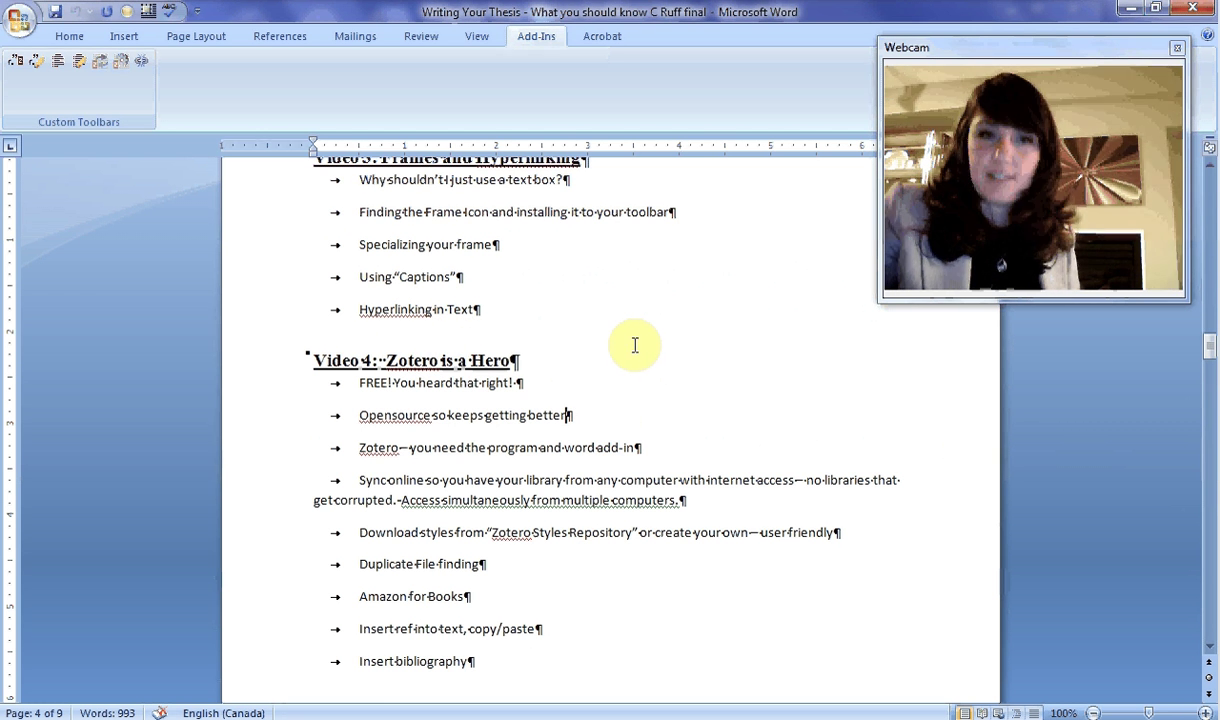
{"action": "left_click_drag", "start_coordinate": [357, 383], "coordinate": [540, 390]}
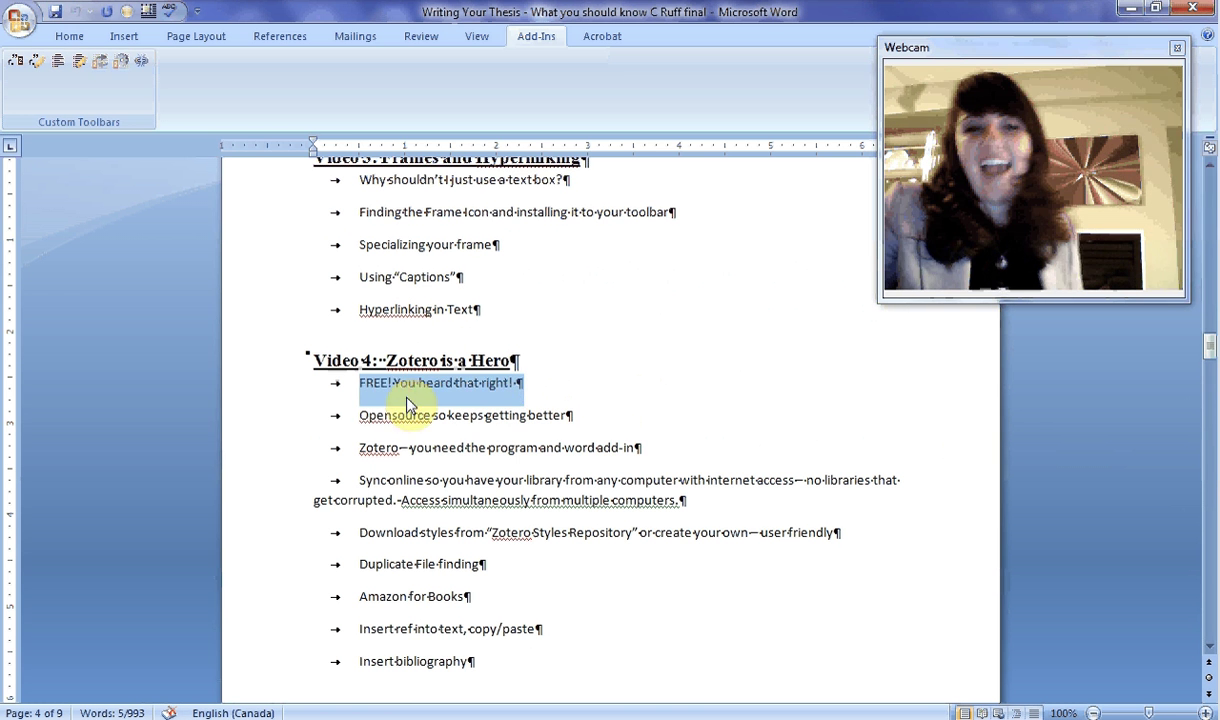
{"action": "left_click_drag", "start_coordinate": [357, 415], "coordinate": [621, 422]}
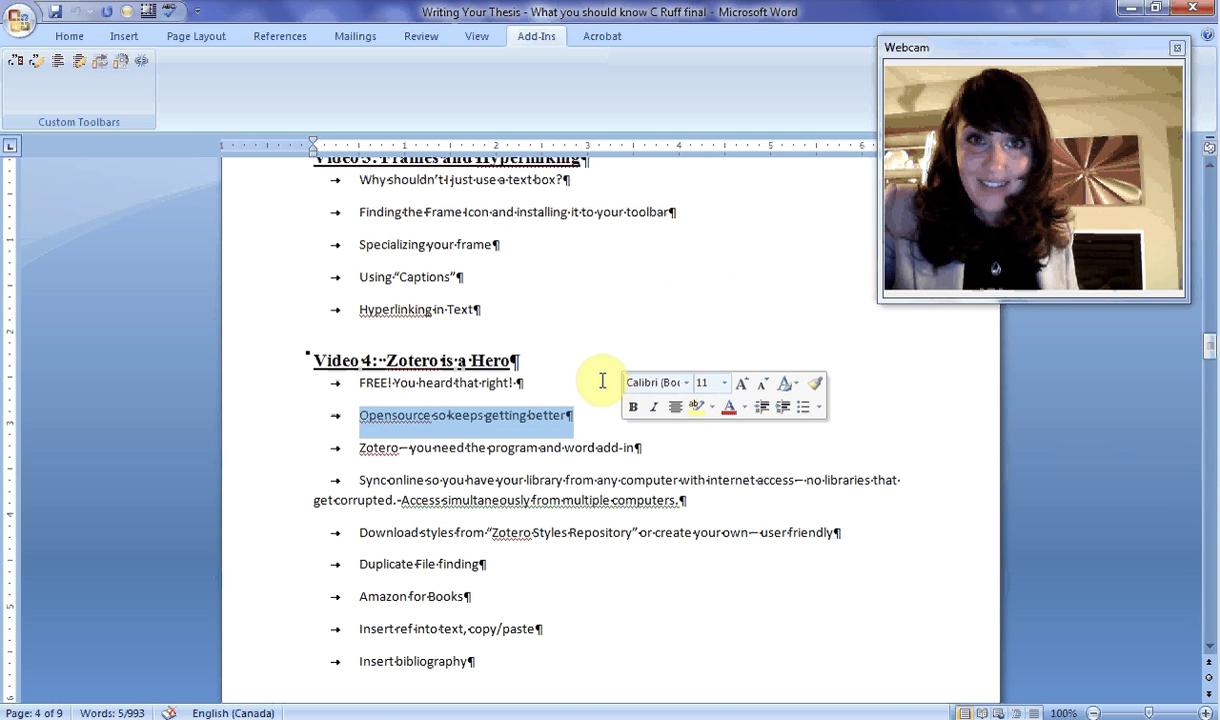
{"action": "left_click", "coordinate": [361, 448]}
{"action": "left_click_drag", "start_coordinate": [361, 448], "coordinate": [462, 447]}
{"action": "left_click", "coordinate": [541, 447]}
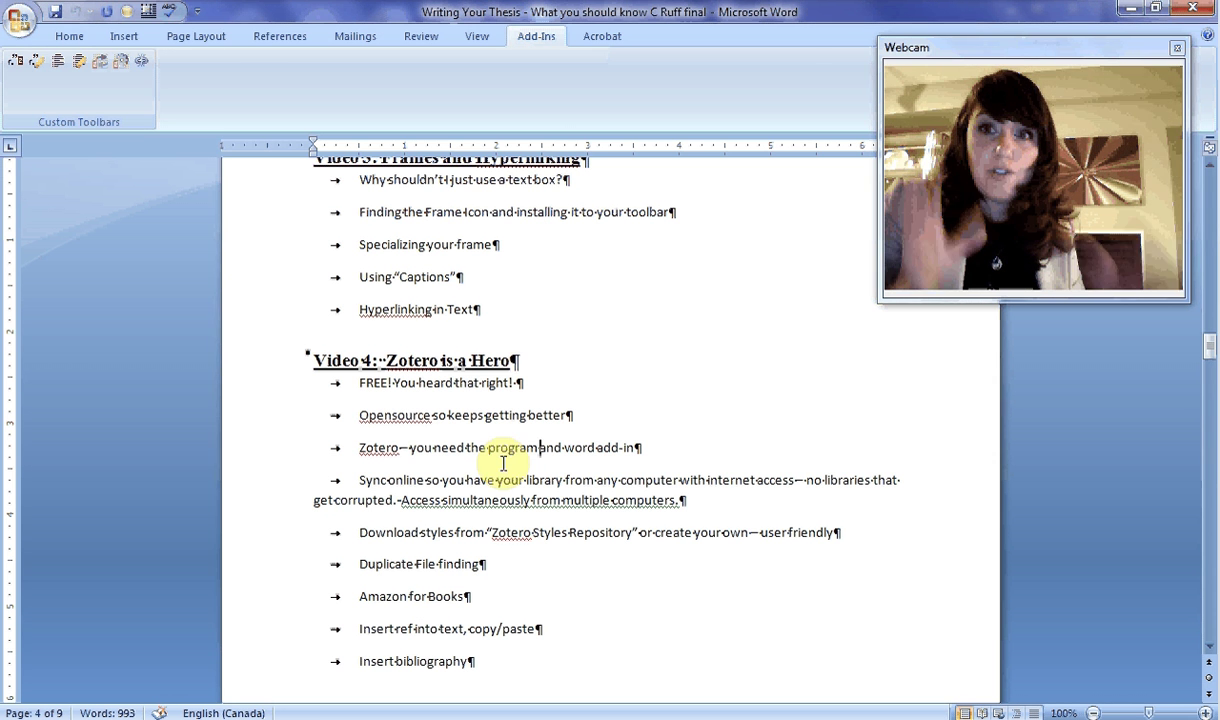
{"action": "left_click_drag", "start_coordinate": [360, 478], "coordinate": [850, 477]}
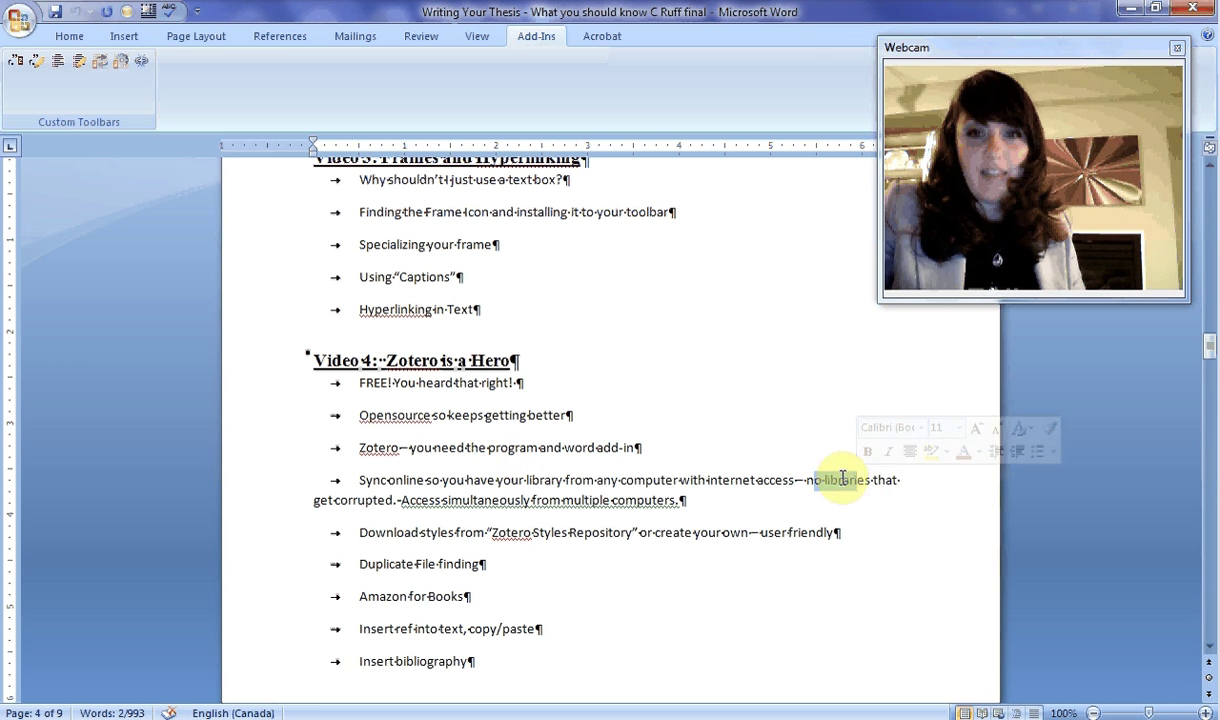
{"action": "left_click", "coordinate": [398, 500]}
{"action": "left_click_drag", "start_coordinate": [398, 500], "coordinate": [688, 500]}
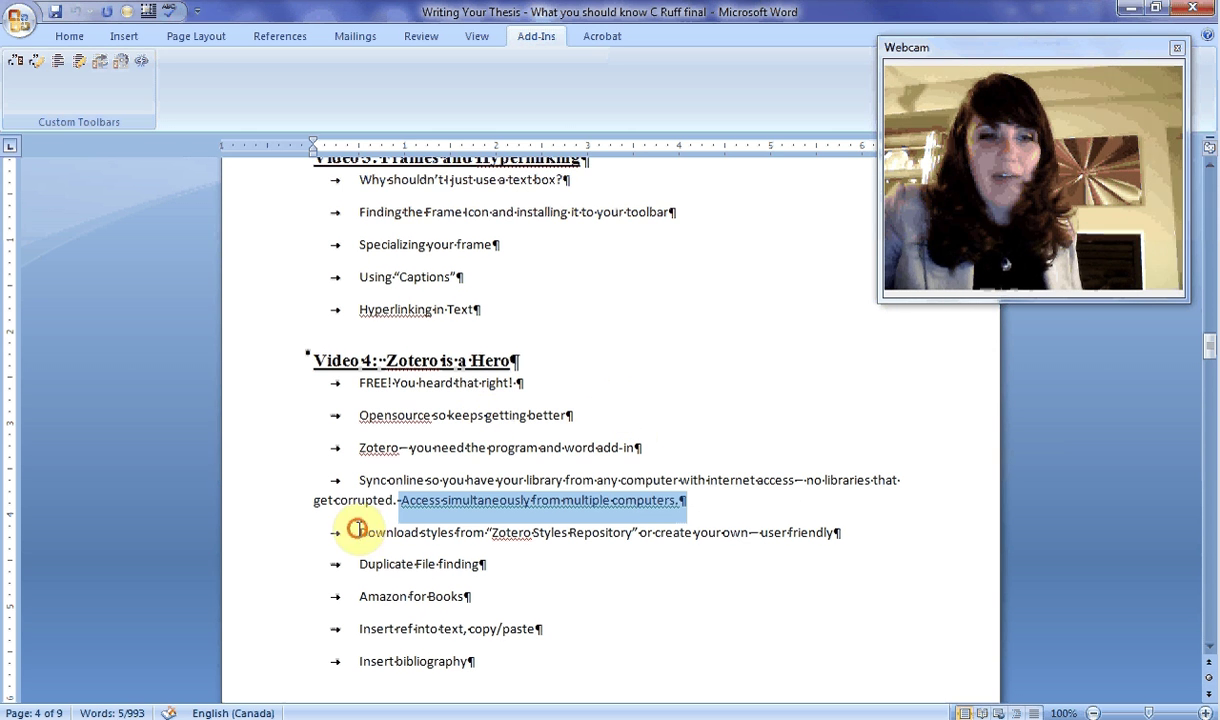
{"action": "left_click_drag", "start_coordinate": [345, 532], "coordinate": [850, 535]}
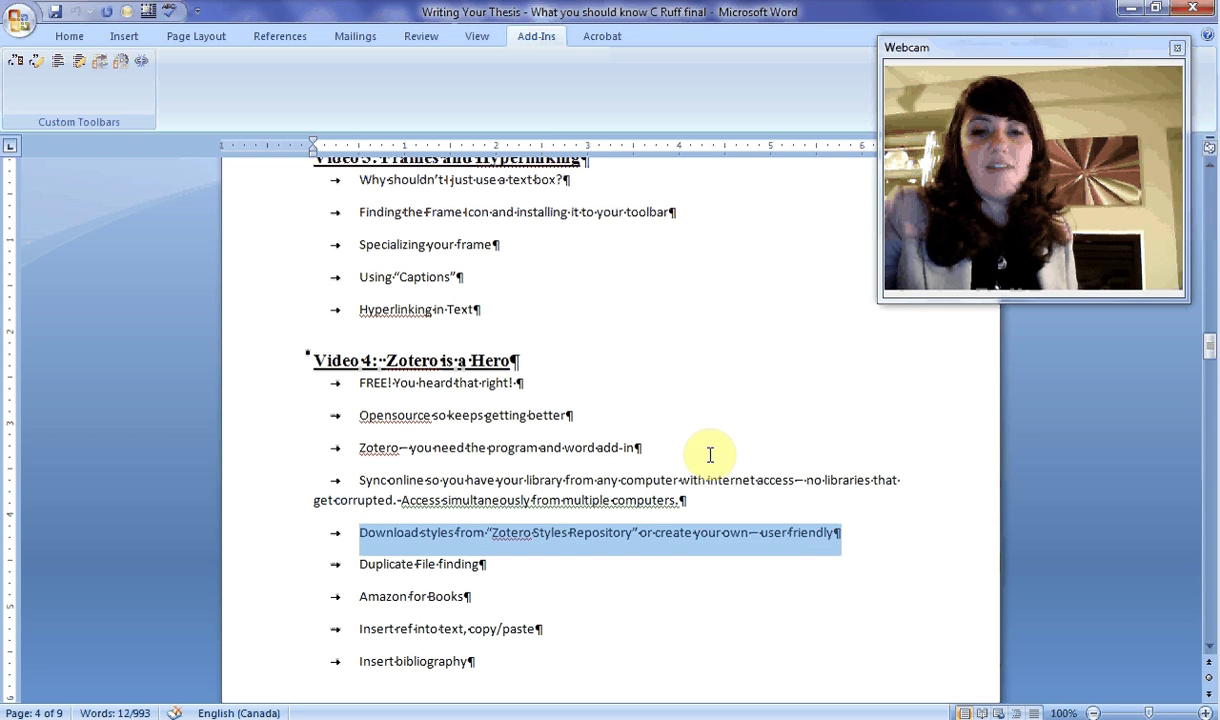
{"action": "left_click", "coordinate": [356, 563]}
{"action": "left_click_drag", "start_coordinate": [415, 563], "coordinate": [503, 562]}
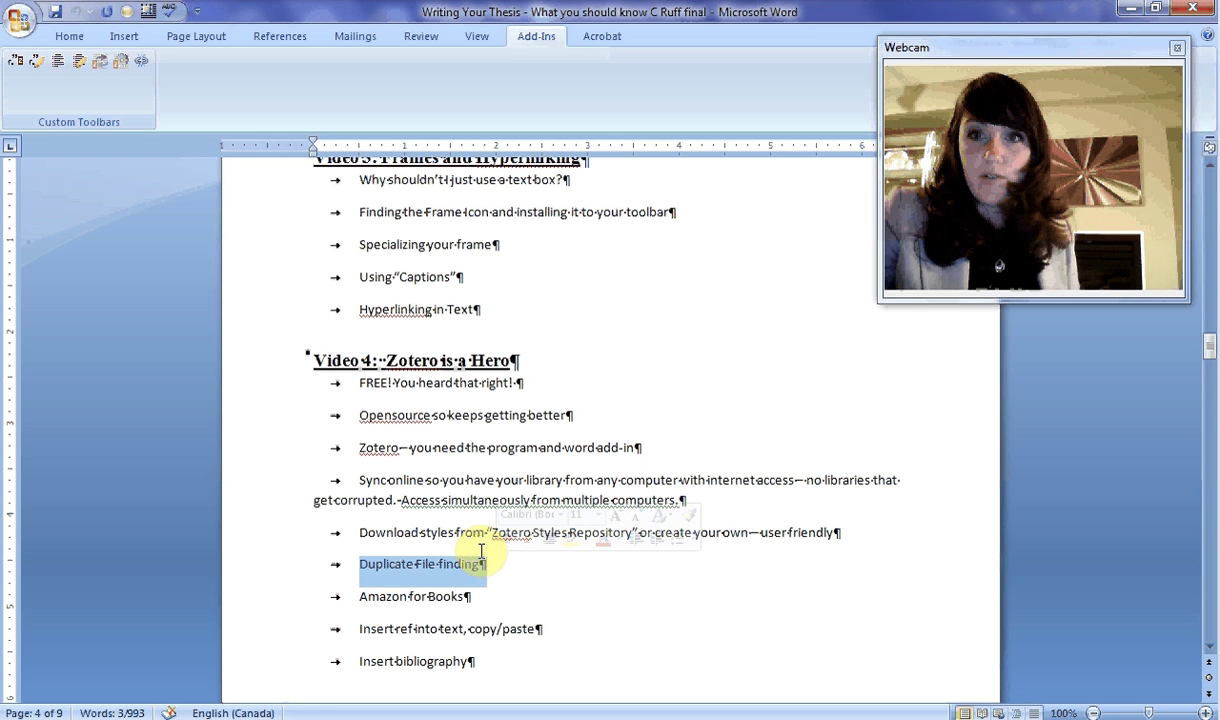
{"action": "left_click", "coordinate": [361, 596]}
{"action": "left_click_drag", "start_coordinate": [462, 594], "coordinate": [504, 599]}
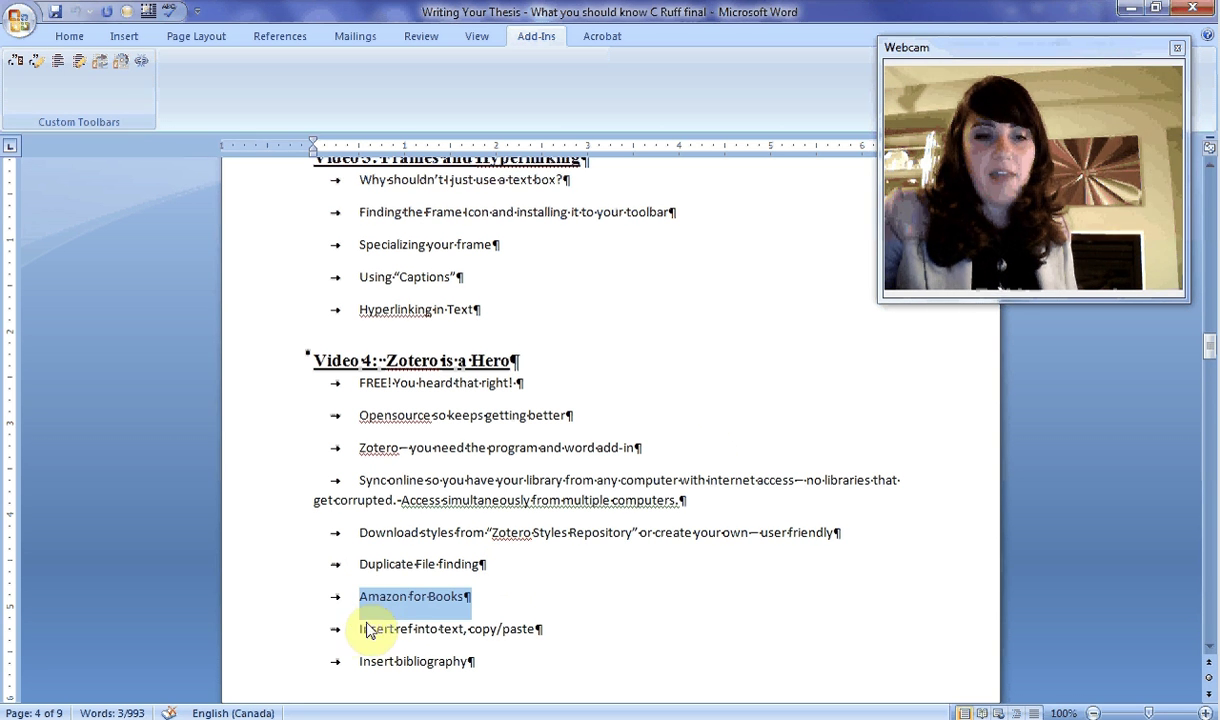
{"action": "left_click_drag", "start_coordinate": [359, 629], "coordinate": [548, 632]}
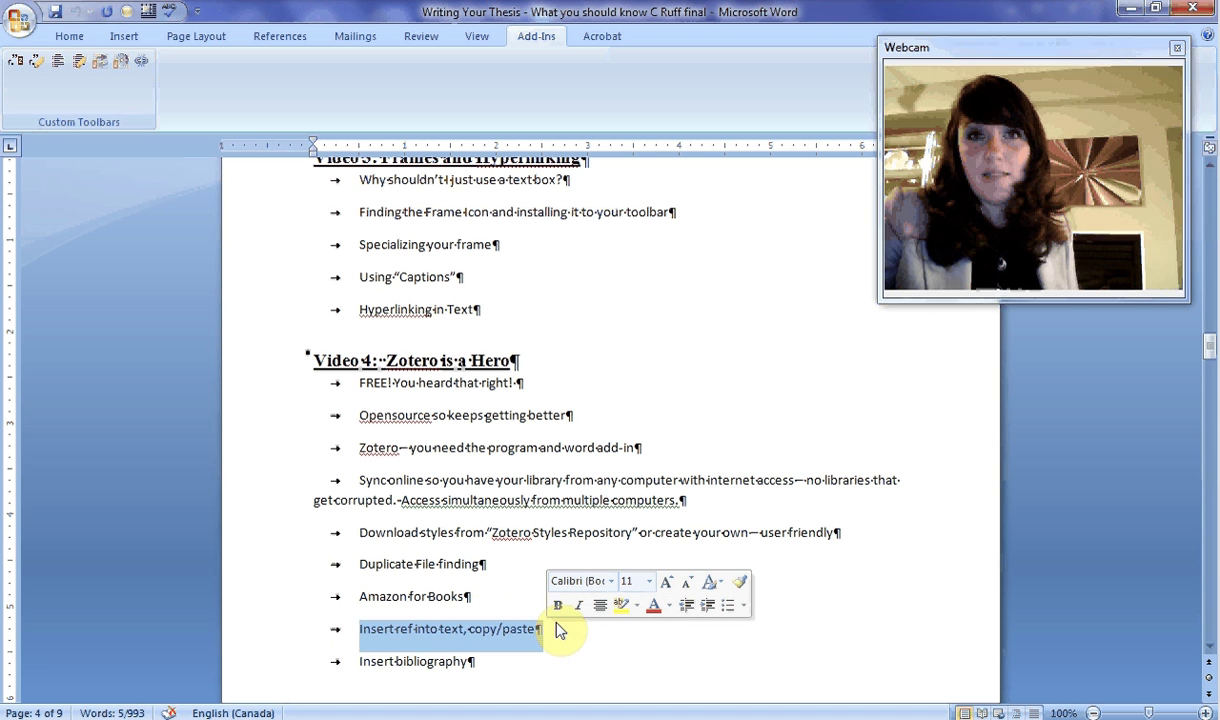
{"action": "scroll", "coordinate": [444, 610], "scroll_direction": "down", "scroll_amount": 1}
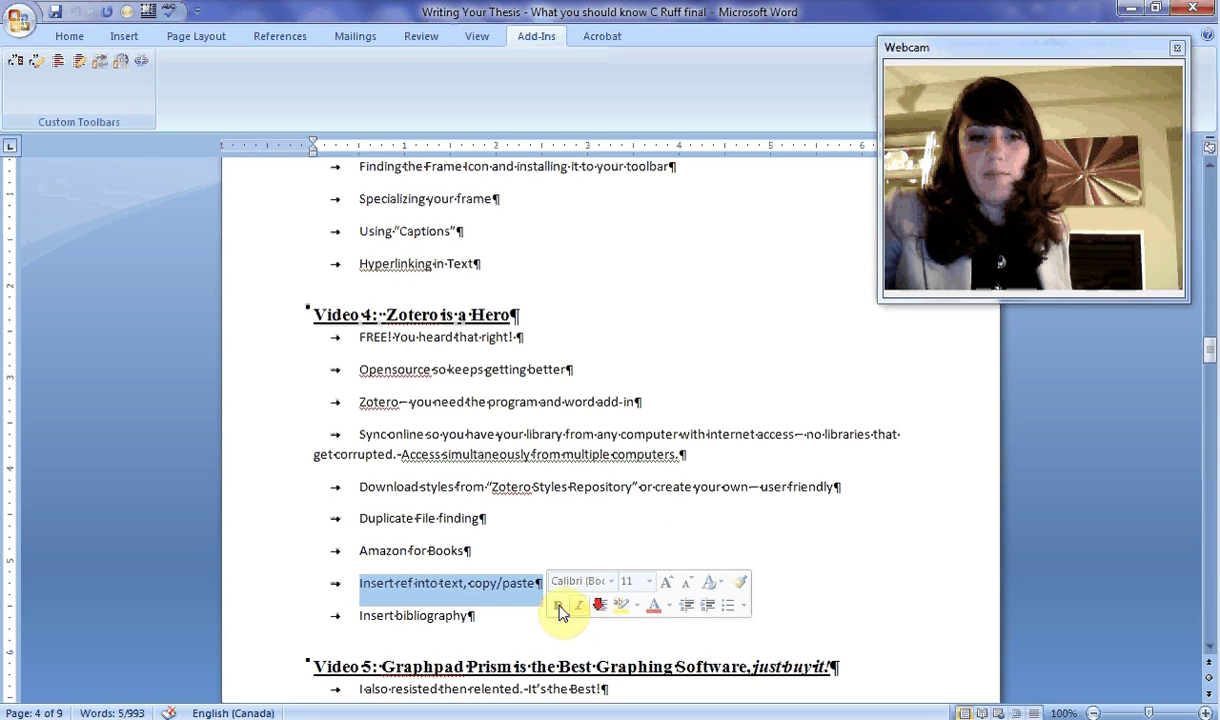
{"action": "left_click", "coordinate": [437, 621]}
{"action": "left_click_drag", "start_coordinate": [589, 620], "coordinate": [374, 338]}
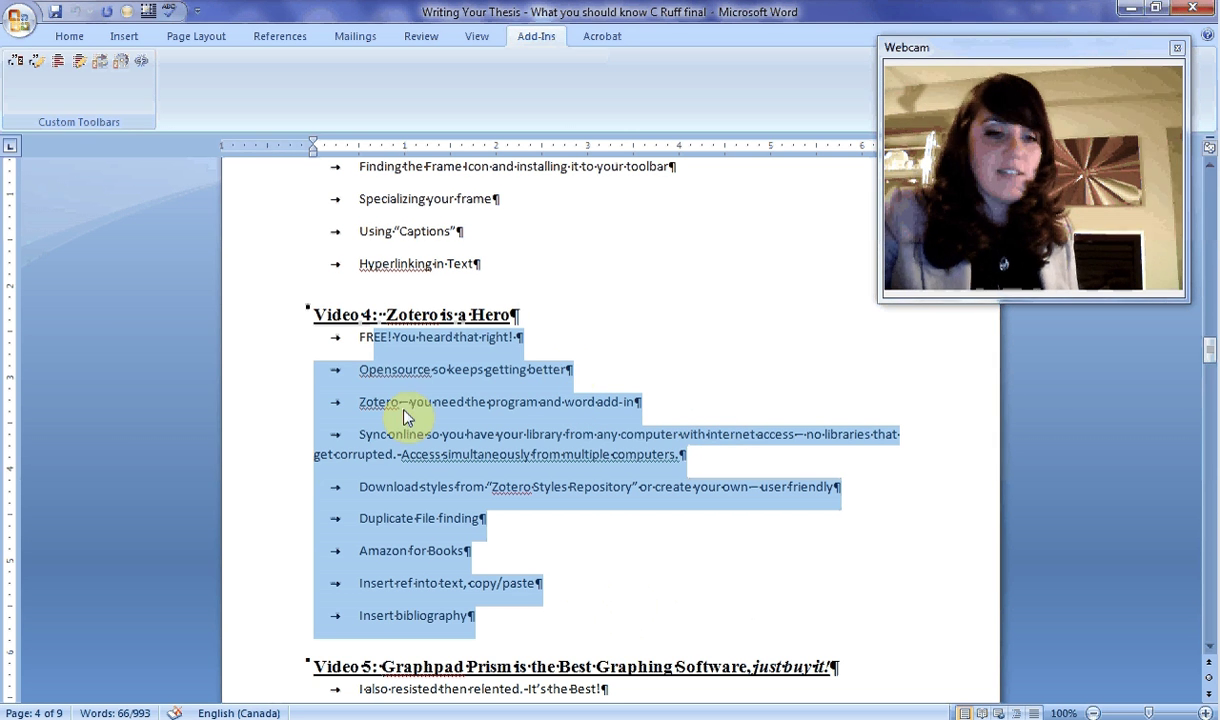
{"action": "mouse_move", "coordinate": [259, 719]}
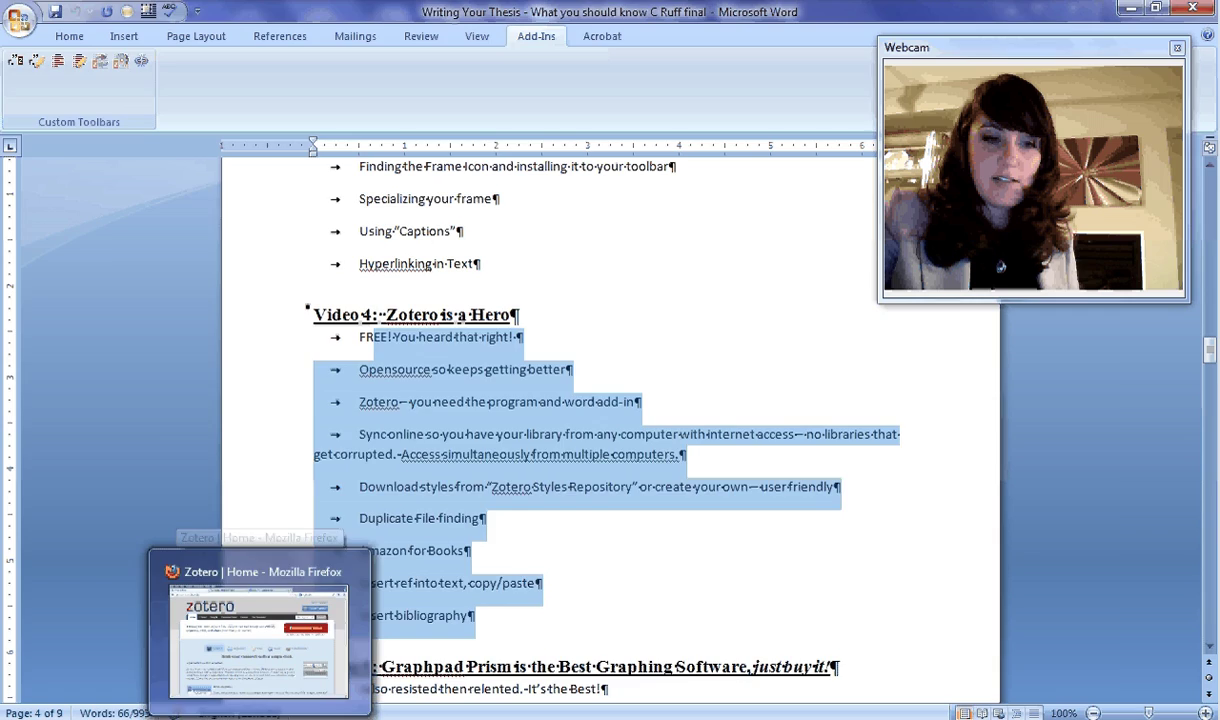
Switch to the zotero.org home page in Firefox and scroll through its overview.
{"action": "left_click", "coordinate": [248, 708]}
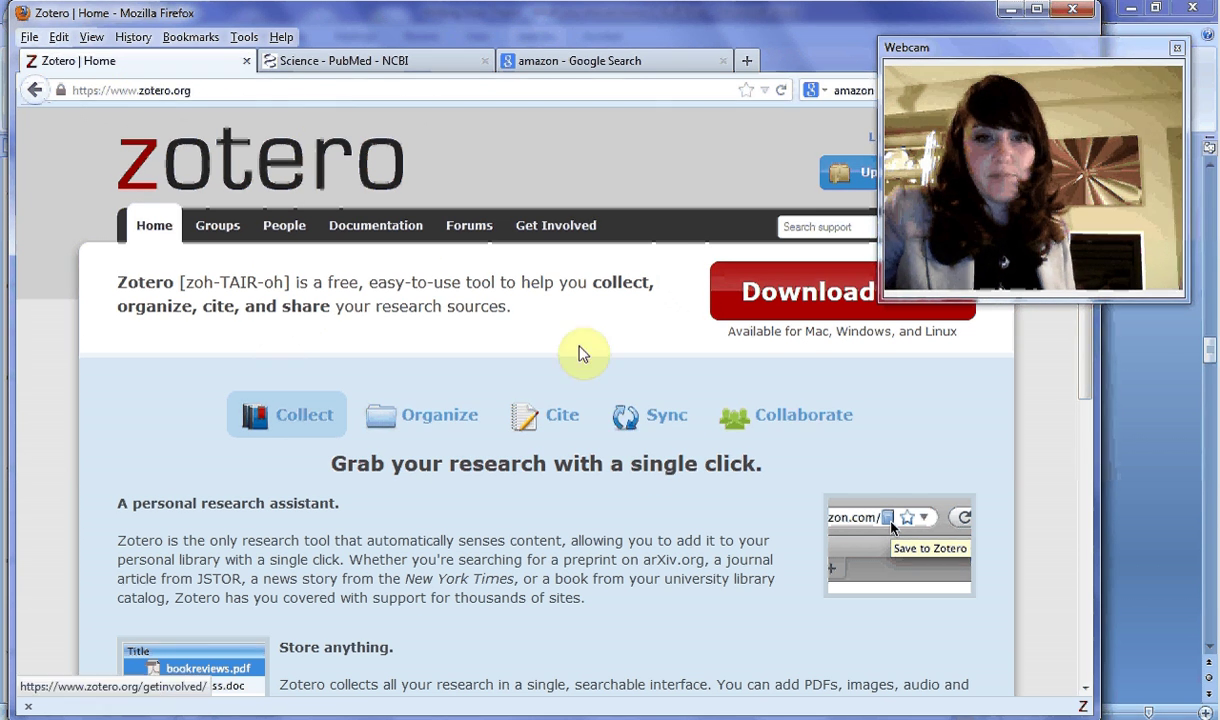
{"action": "scroll", "coordinate": [662, 467], "scroll_direction": "down", "scroll_amount": 4}
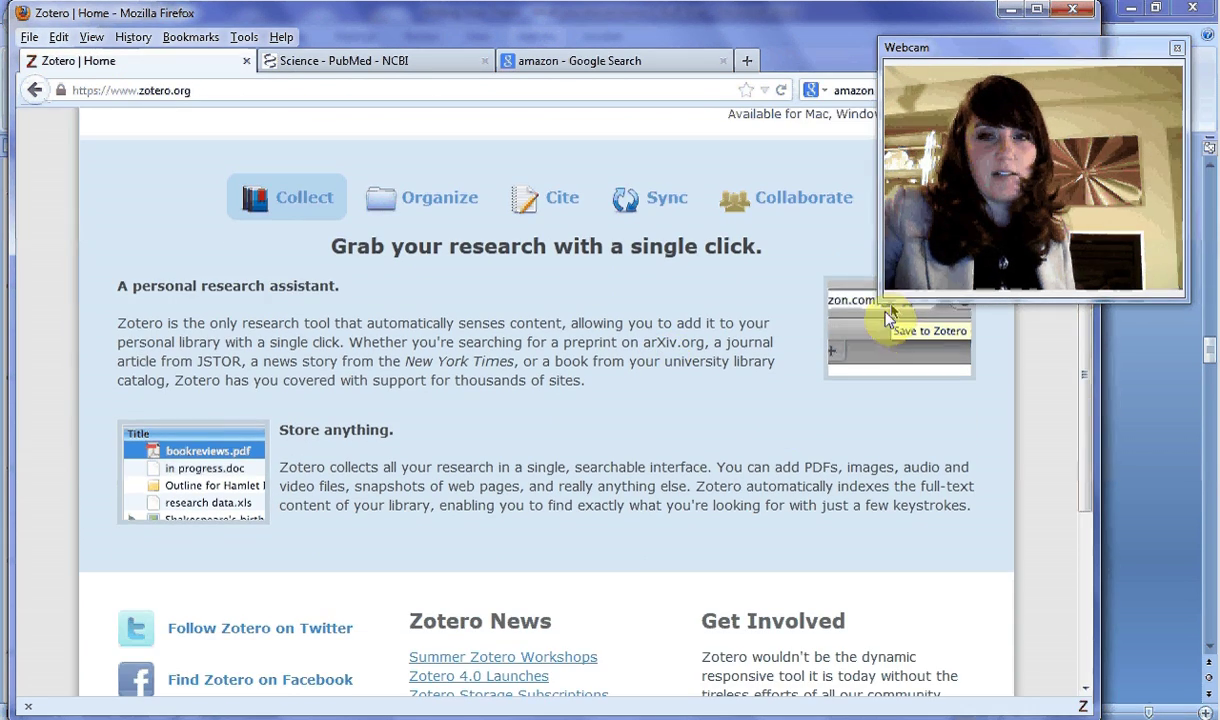
{"action": "scroll", "coordinate": [545, 400], "scroll_direction": "up", "scroll_amount": 2}
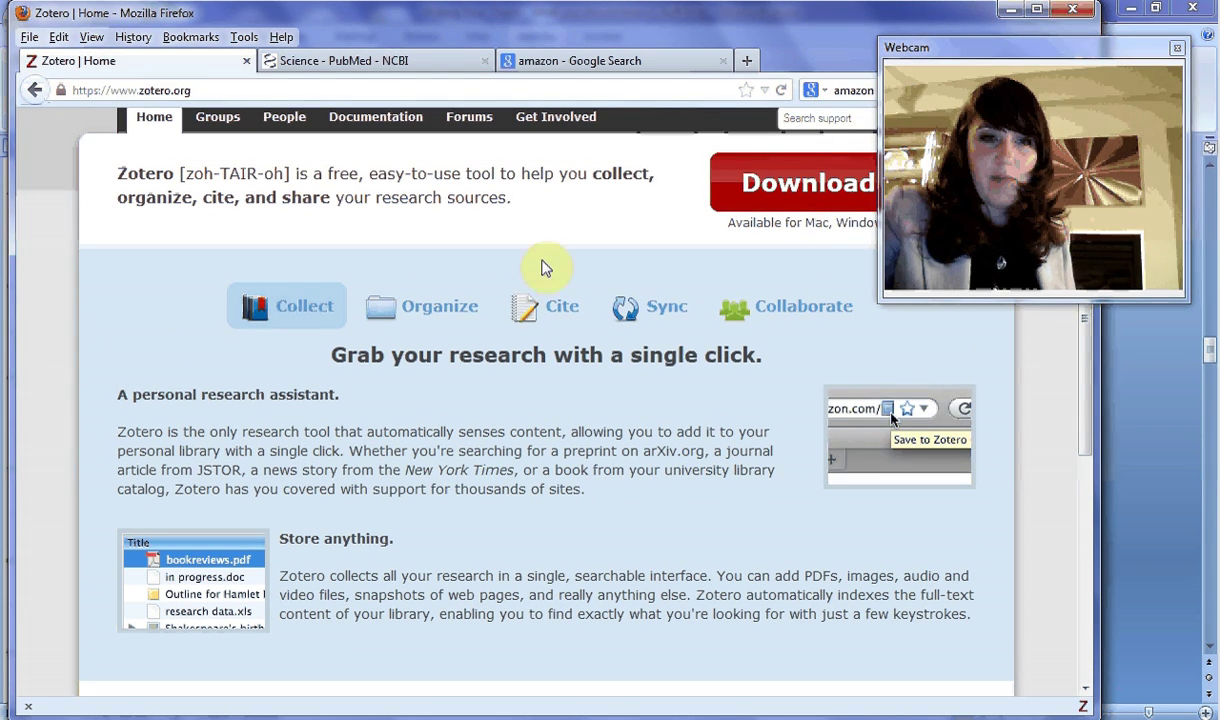
{"action": "scroll", "coordinate": [578, 400], "scroll_direction": "down", "scroll_amount": 2}
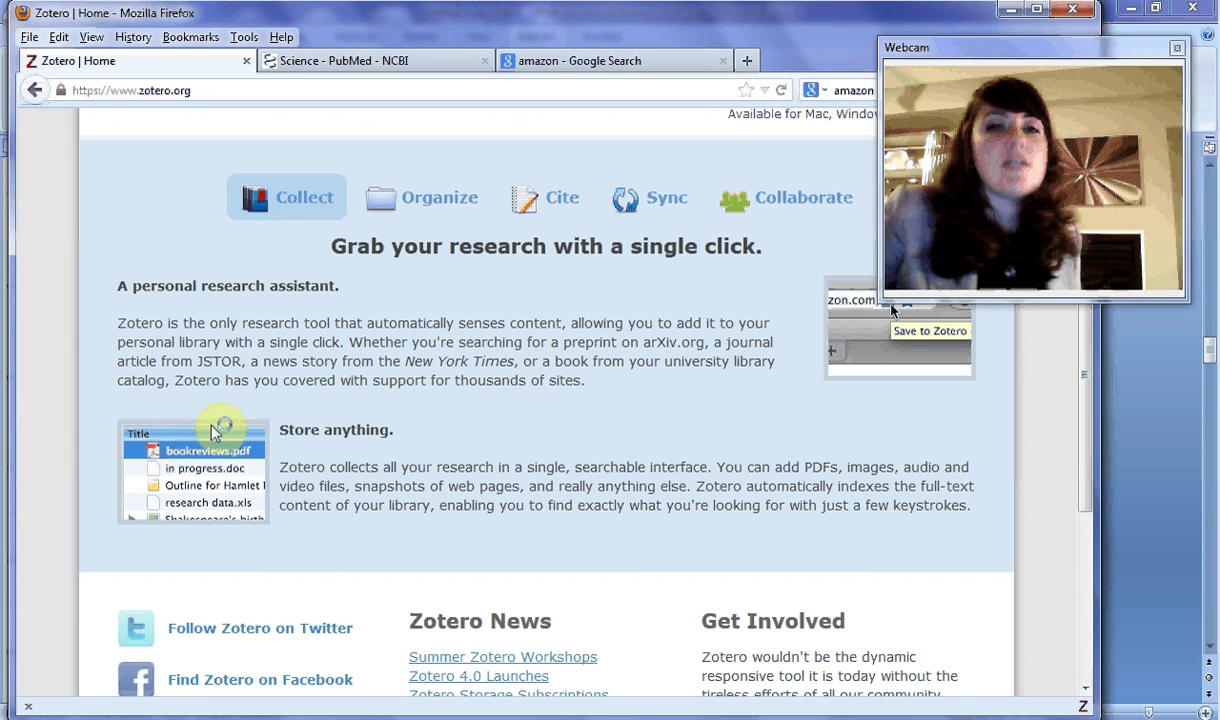
{"action": "scroll", "coordinate": [500, 480], "scroll_direction": "down", "scroll_amount": 5}
{"action": "scroll", "coordinate": [668, 510], "scroll_direction": "up", "scroll_amount": 8}
{"action": "scroll", "coordinate": [668, 510], "scroll_direction": "up", "scroll_amount": 1}
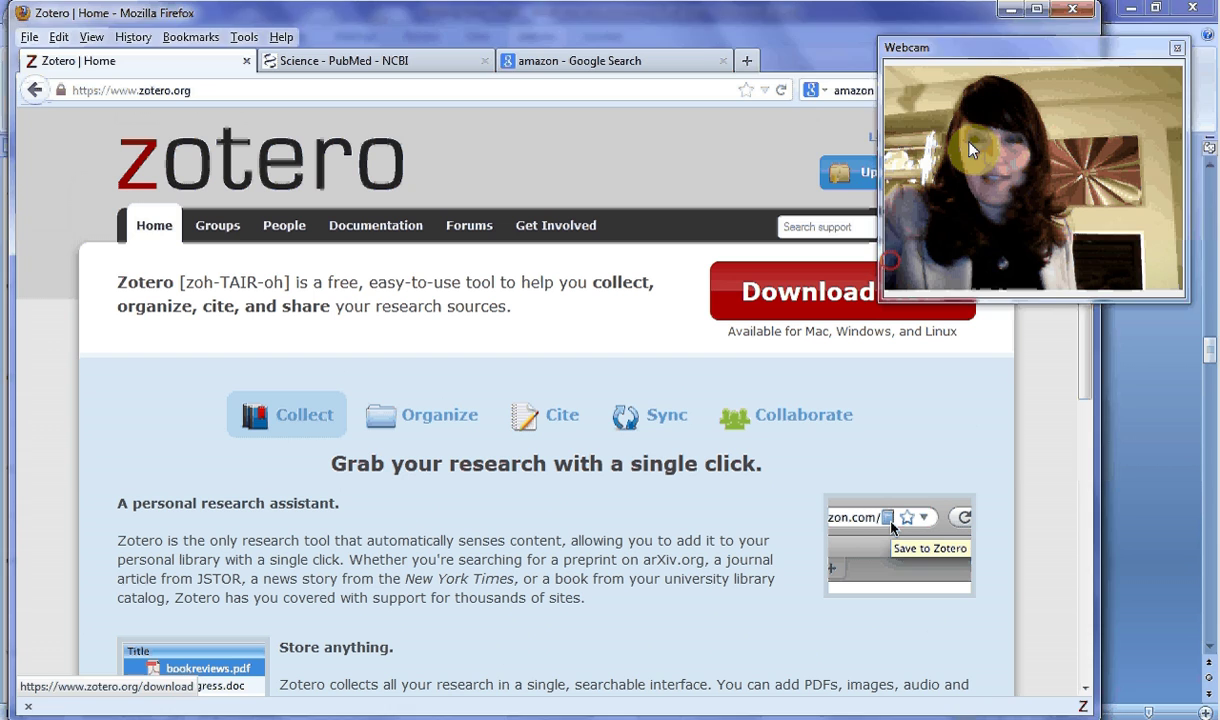
{"action": "left_click", "coordinate": [899, 144]}
{"action": "left_click_drag", "start_coordinate": [1066, 47], "coordinate": [1088, 7]}
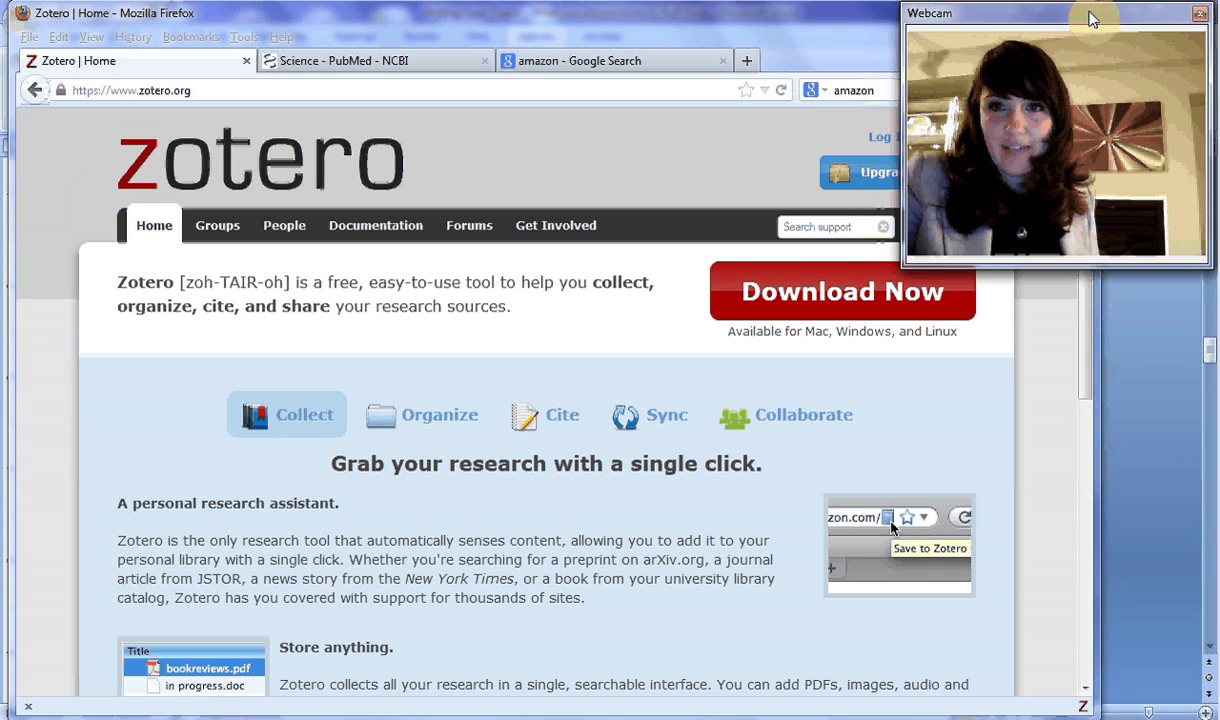
Open the Zotero download page, read the Word plugin instructions, then return to the downloads.
{"action": "left_click", "coordinate": [842, 298]}
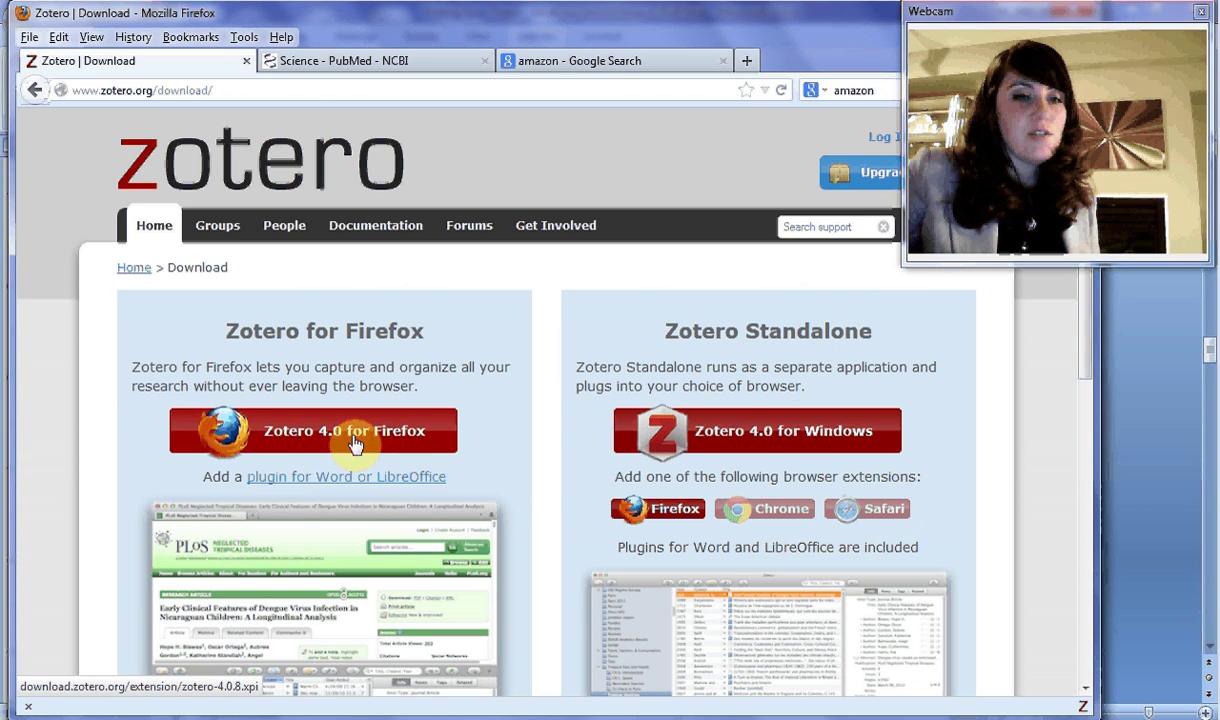
{"action": "left_click", "coordinate": [316, 483]}
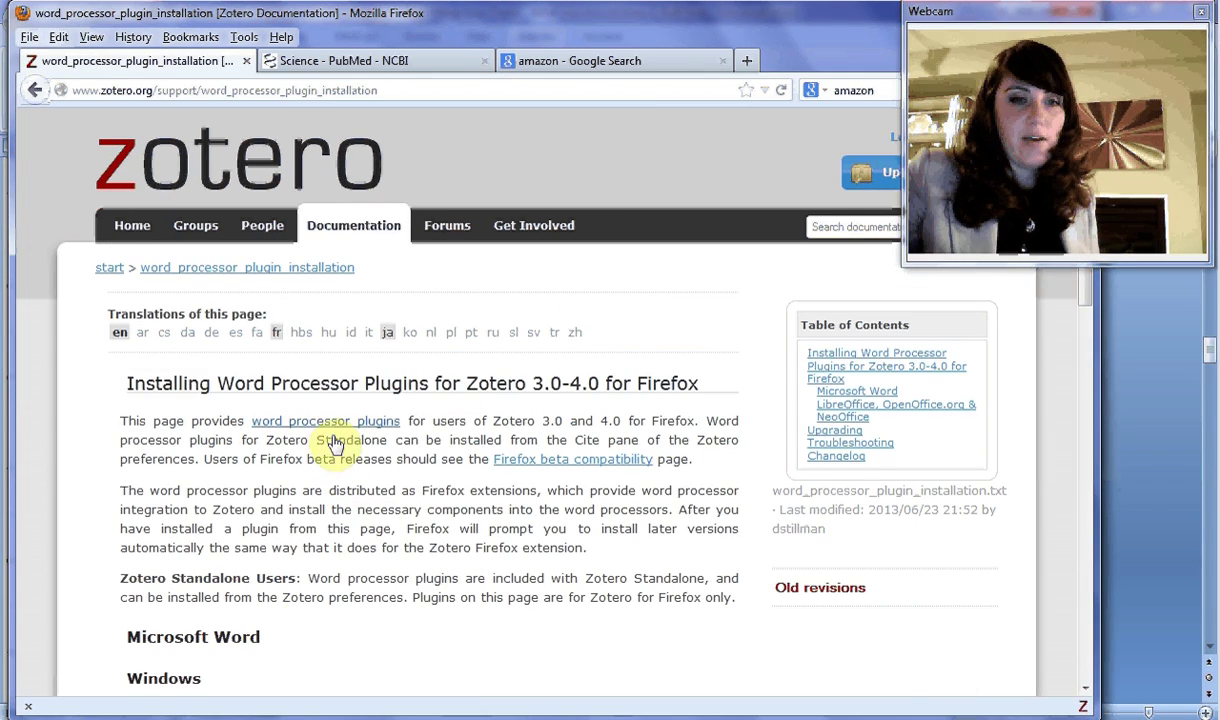
{"action": "scroll", "coordinate": [305, 600], "scroll_direction": "down", "scroll_amount": 8}
{"action": "scroll", "coordinate": [314, 389], "scroll_direction": "down", "scroll_amount": 2}
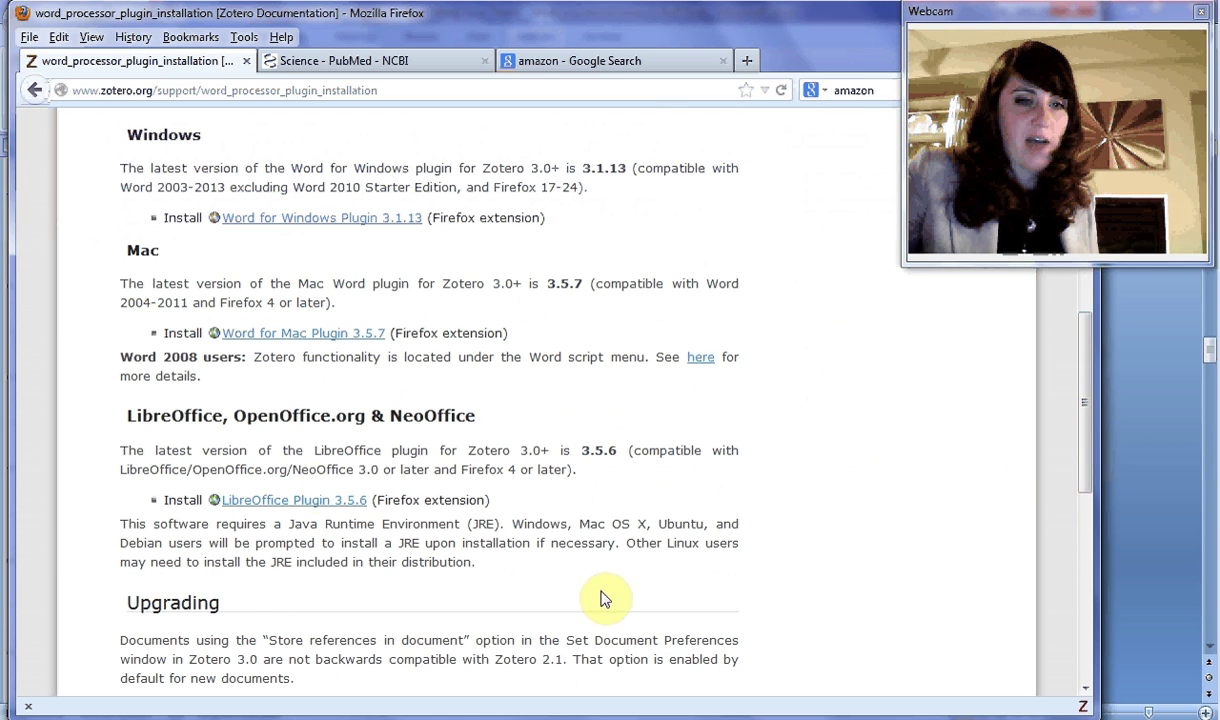
{"action": "key", "text": "Home"}
{"action": "left_click", "coordinate": [35, 90]}
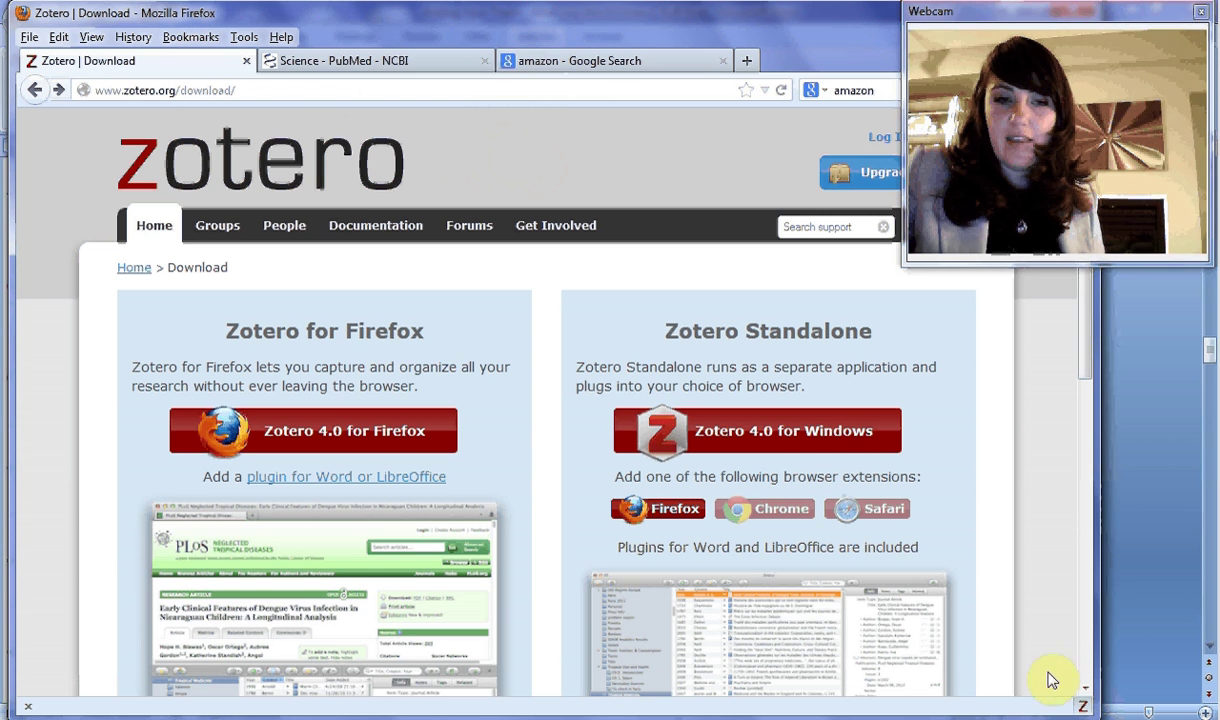
Open the 3172-item Zotero library pane in Firefox, then switch back to the Word thesis.
{"action": "left_click", "coordinate": [1079, 694]}
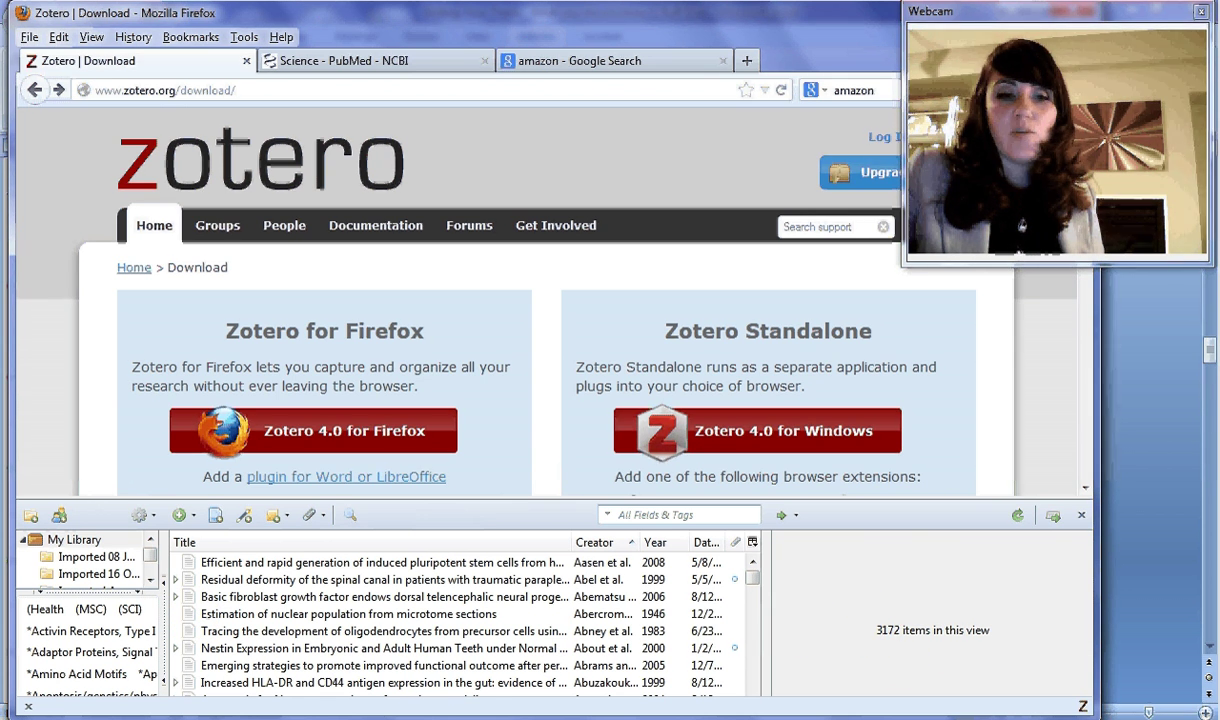
{"action": "left_click", "coordinate": [360, 655]}
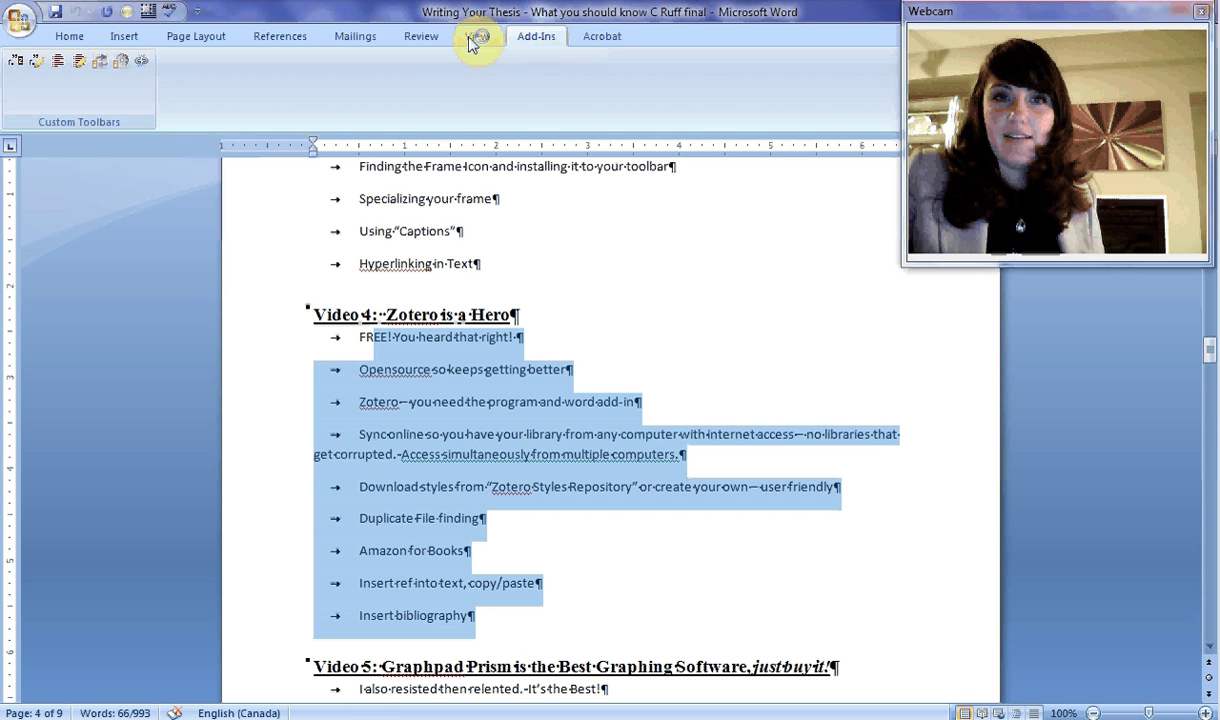
{"action": "left_click", "coordinate": [66, 36]}
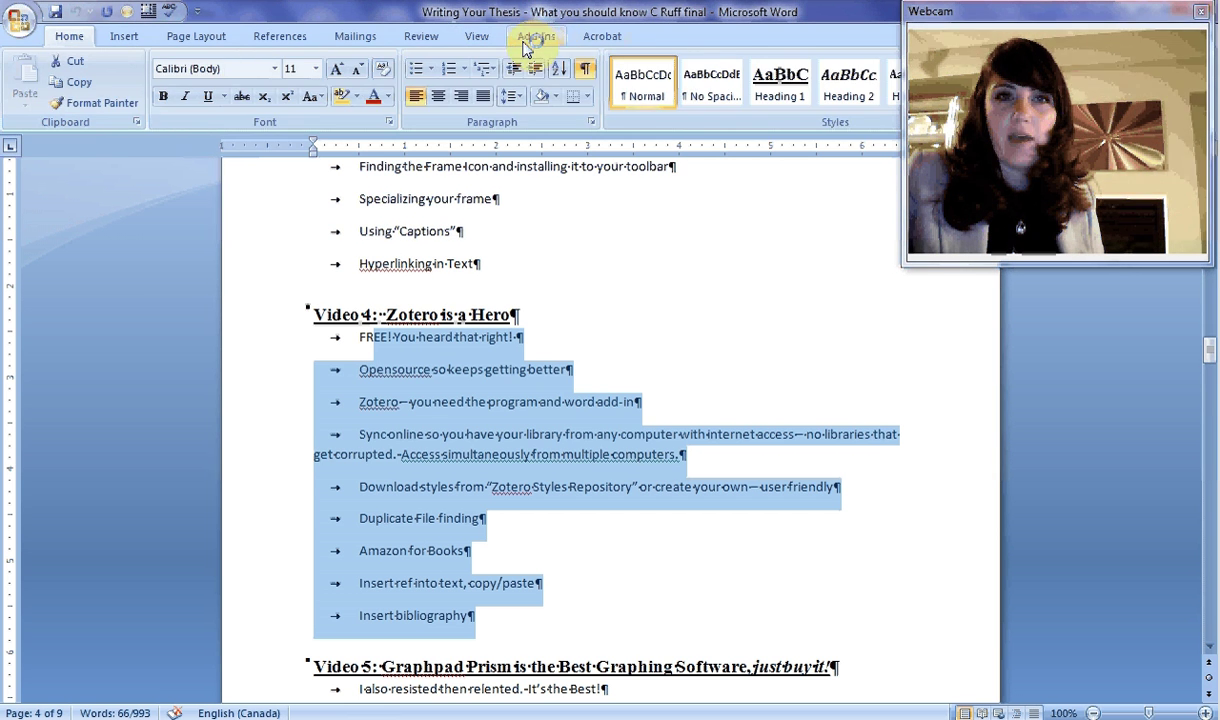
{"action": "left_click", "coordinate": [538, 38]}
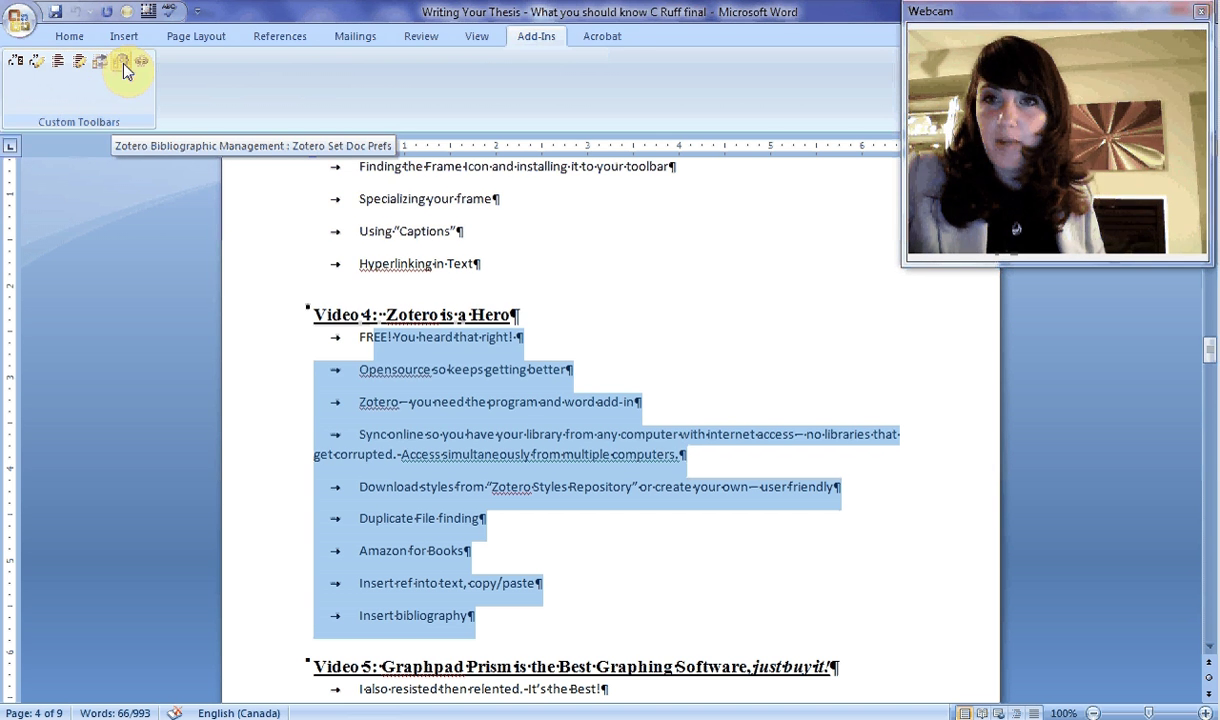
Set the Zotero citation style to J Neuroscience (Author-Date) (dev), stored as fields.
{"action": "left_click", "coordinate": [123, 64]}
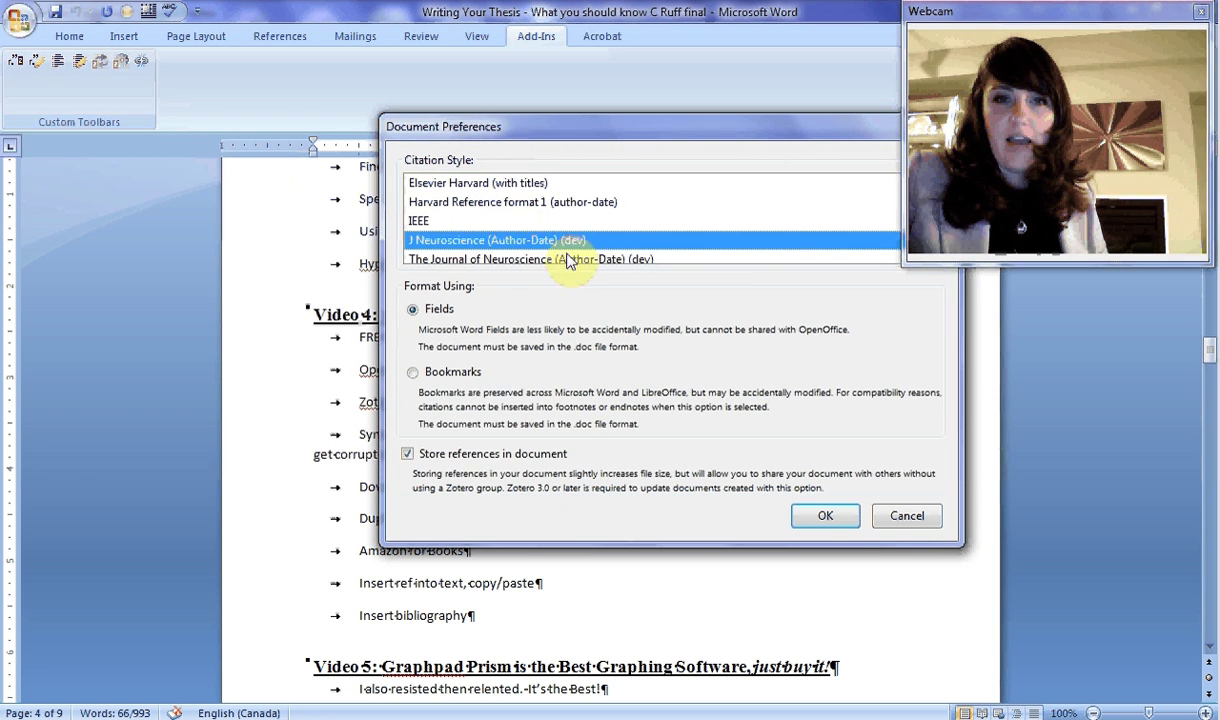
{"action": "left_click", "coordinate": [826, 516]}
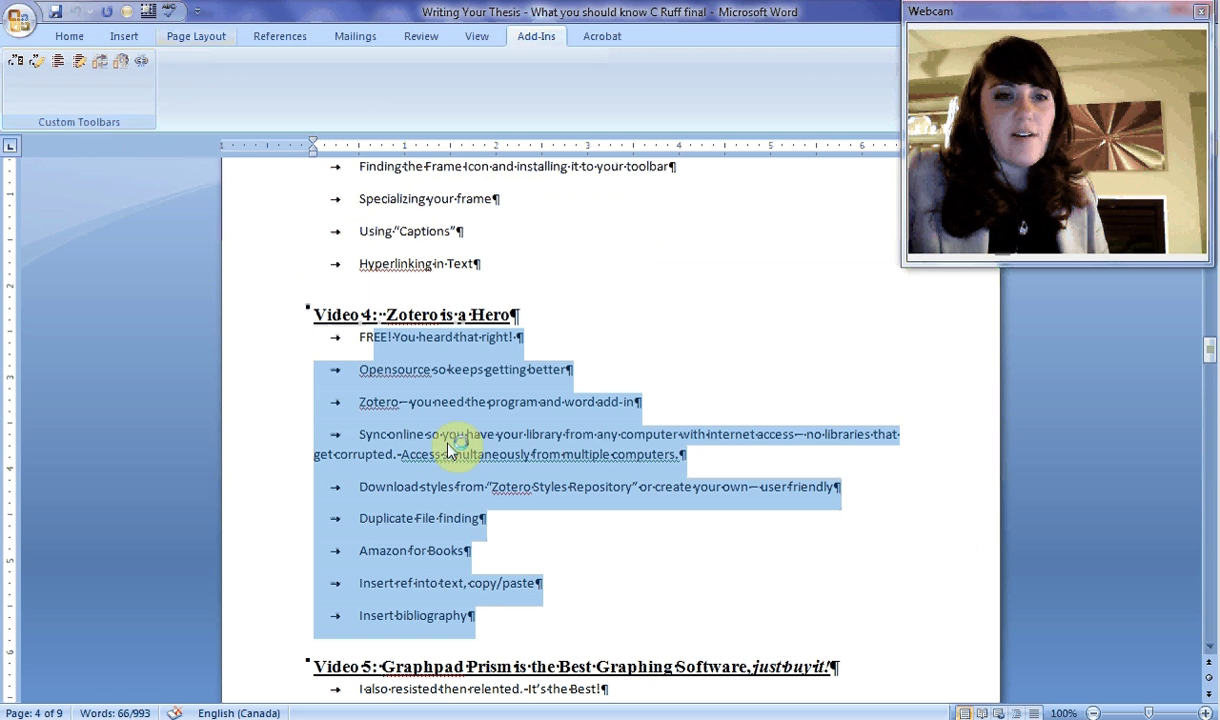
Scroll to page 5's 'Paragraph 1: Fruits' and place the cursor after 'words' on line three.
{"action": "left_click", "coordinate": [525, 337]}
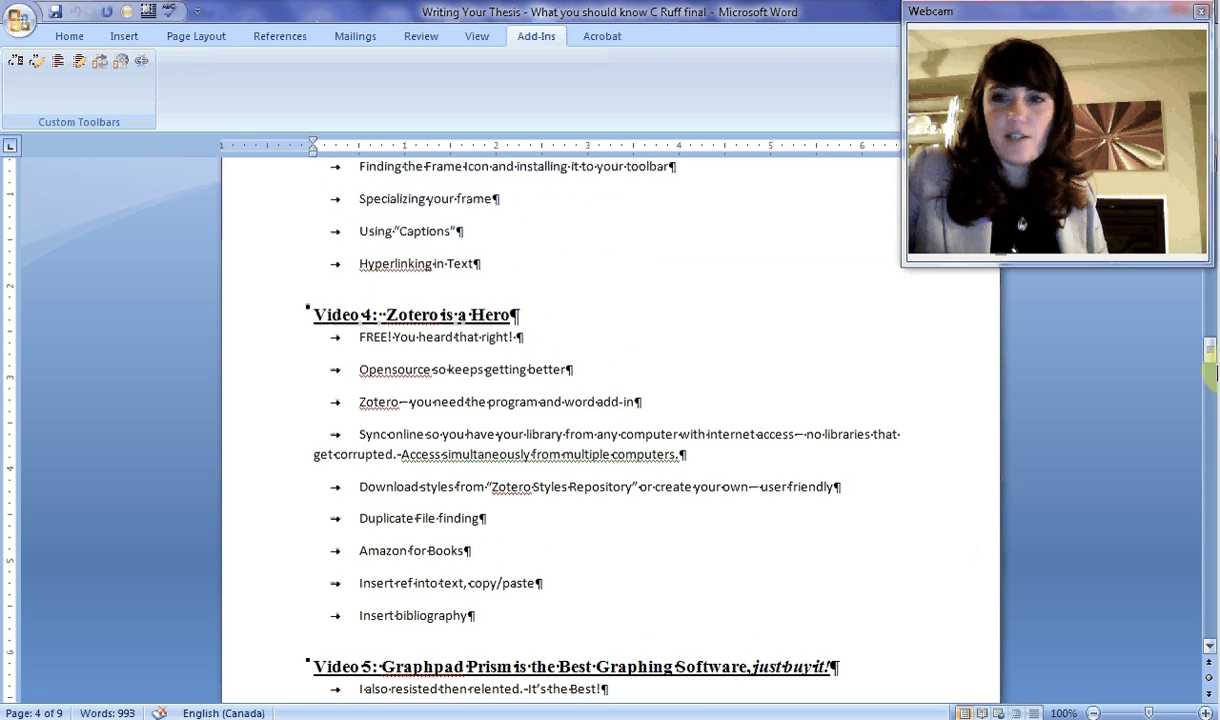
{"action": "left_click_drag", "start_coordinate": [1210, 354], "coordinate": [1198, 403]}
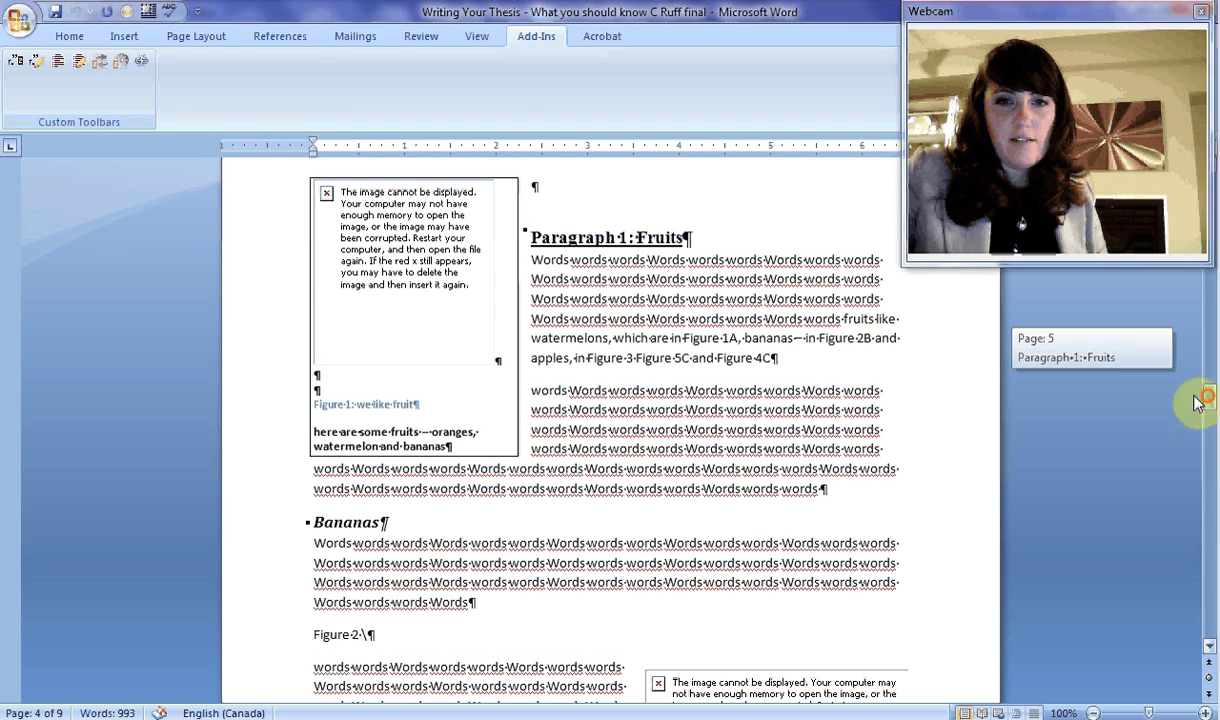
{"action": "double_click", "coordinate": [738, 357]}
{"action": "left_click", "coordinate": [763, 298]}
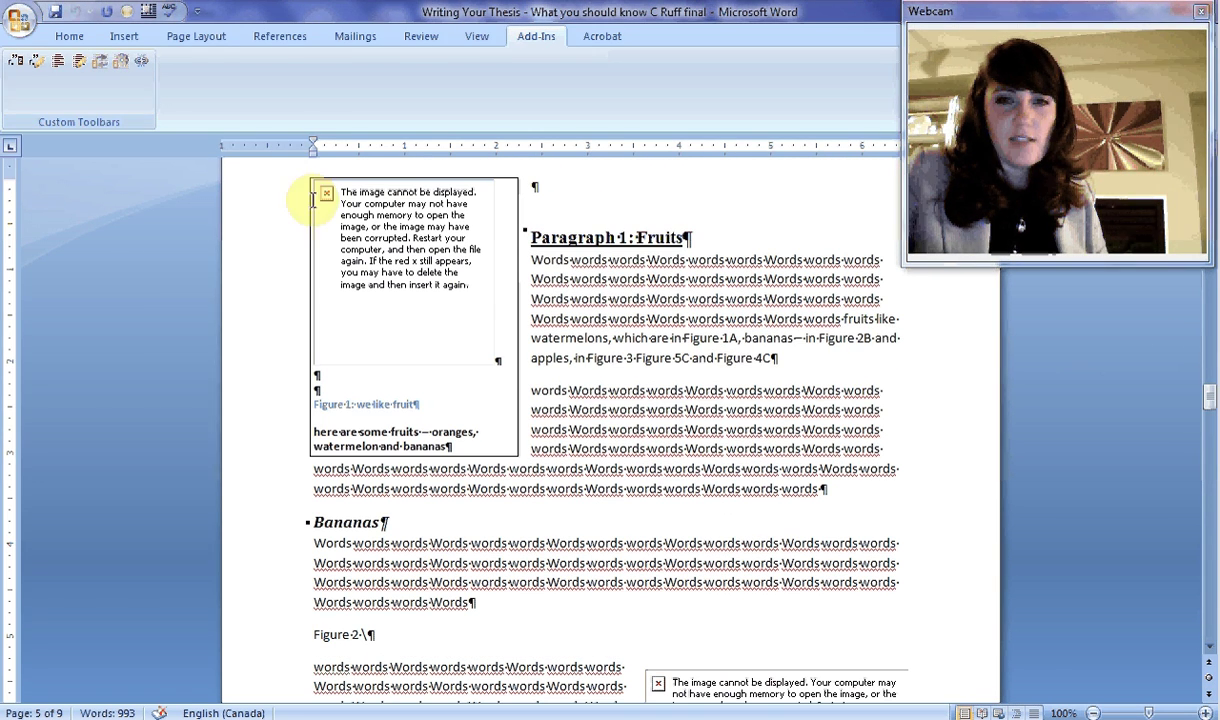
Search Zotero by author and insert the (Ruff et al., 2011) citation into the Fruits paragraph.
{"action": "left_click", "coordinate": [10, 61]}
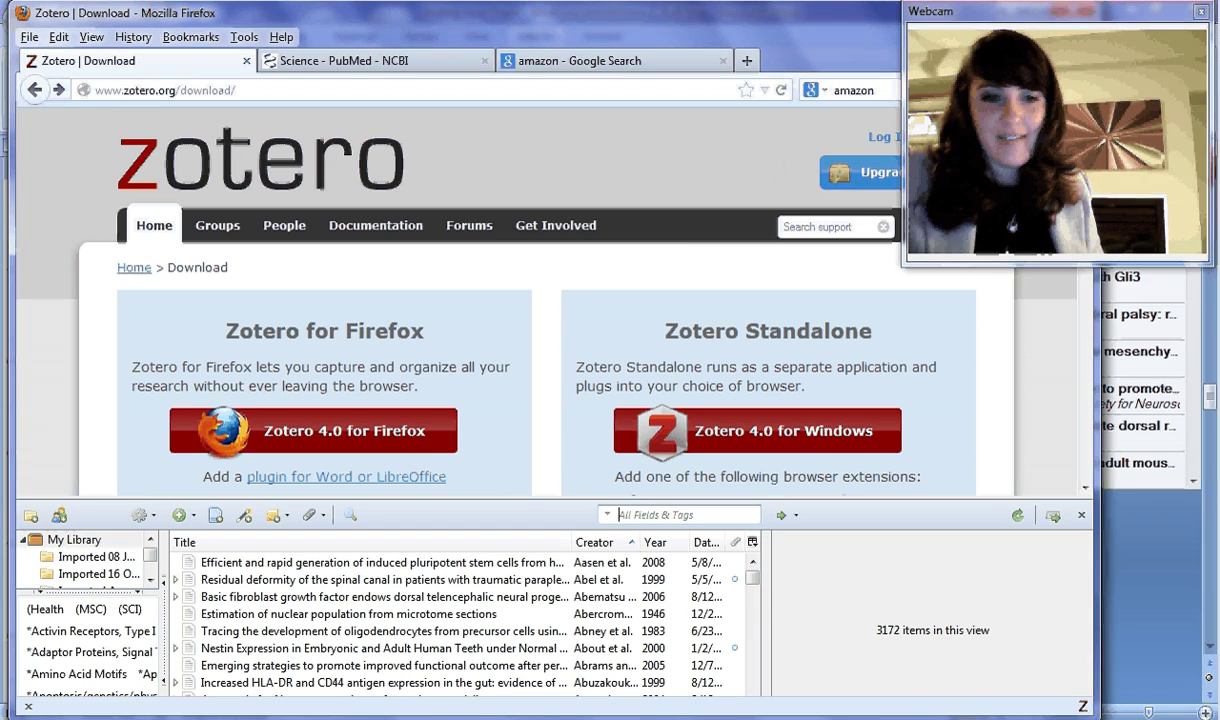
{"action": "mouse_move", "coordinate": [378, 718]}
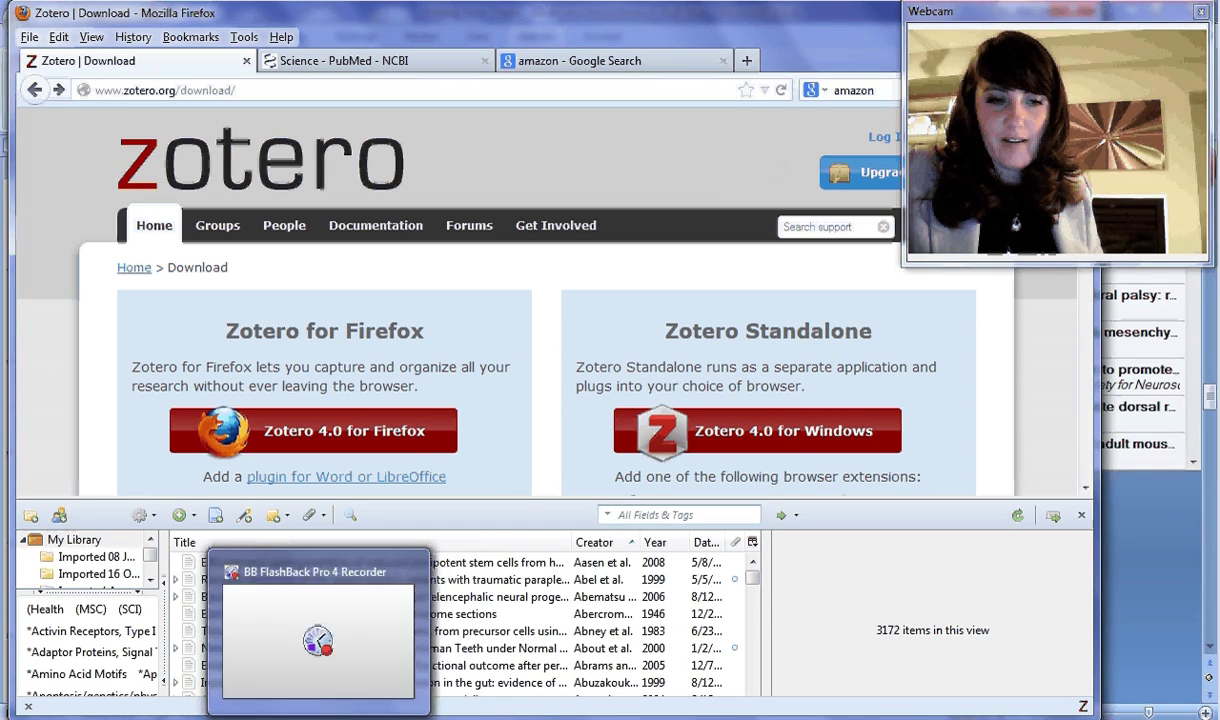
{"action": "mouse_move", "coordinate": [260, 718]}
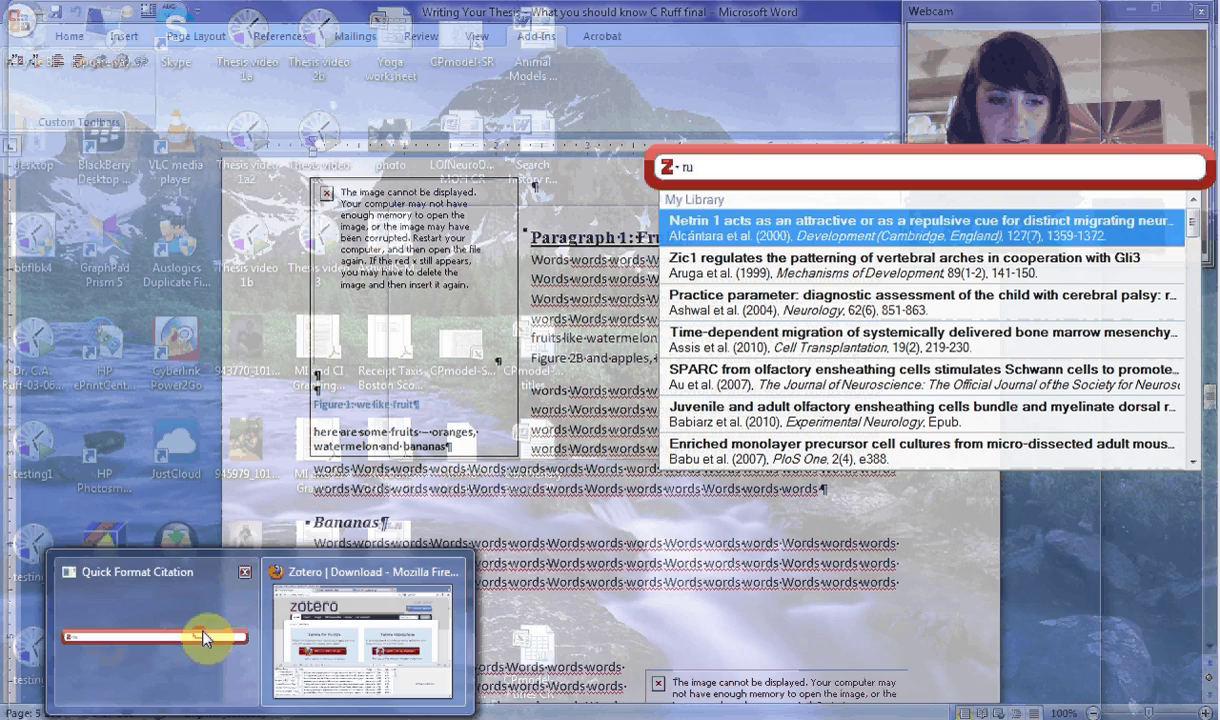
{"action": "left_click", "coordinate": [200, 638]}
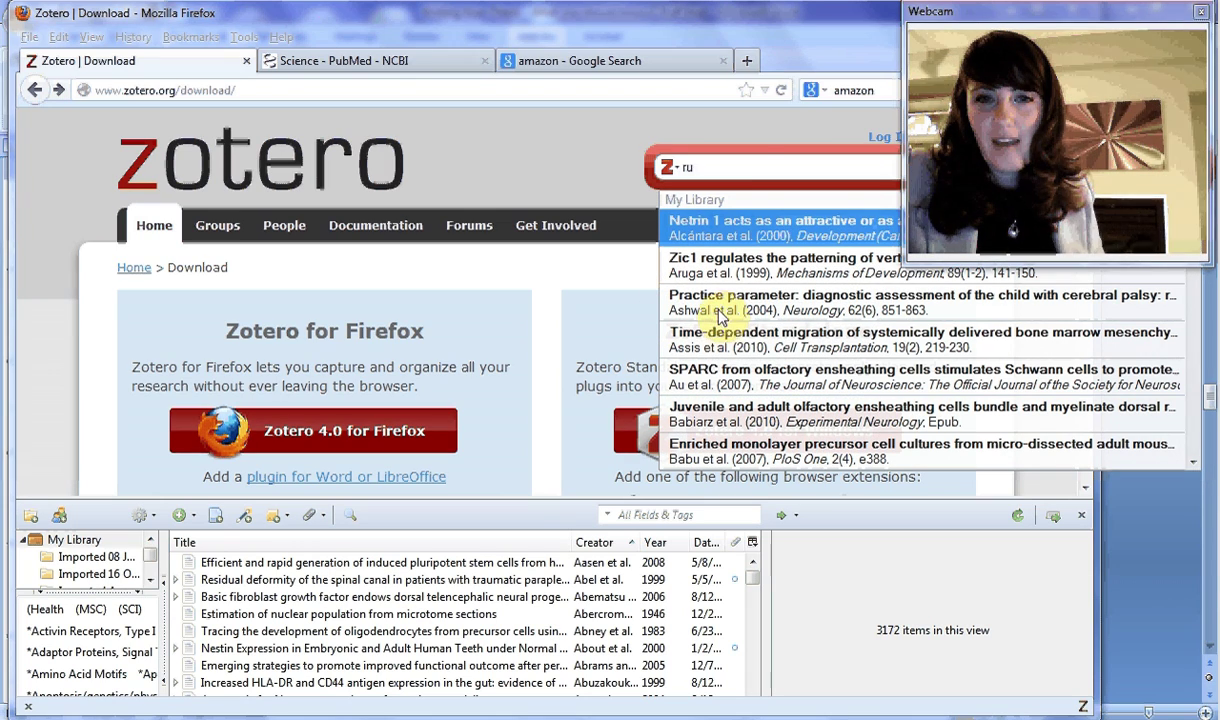
{"action": "type", "text": "ff"}
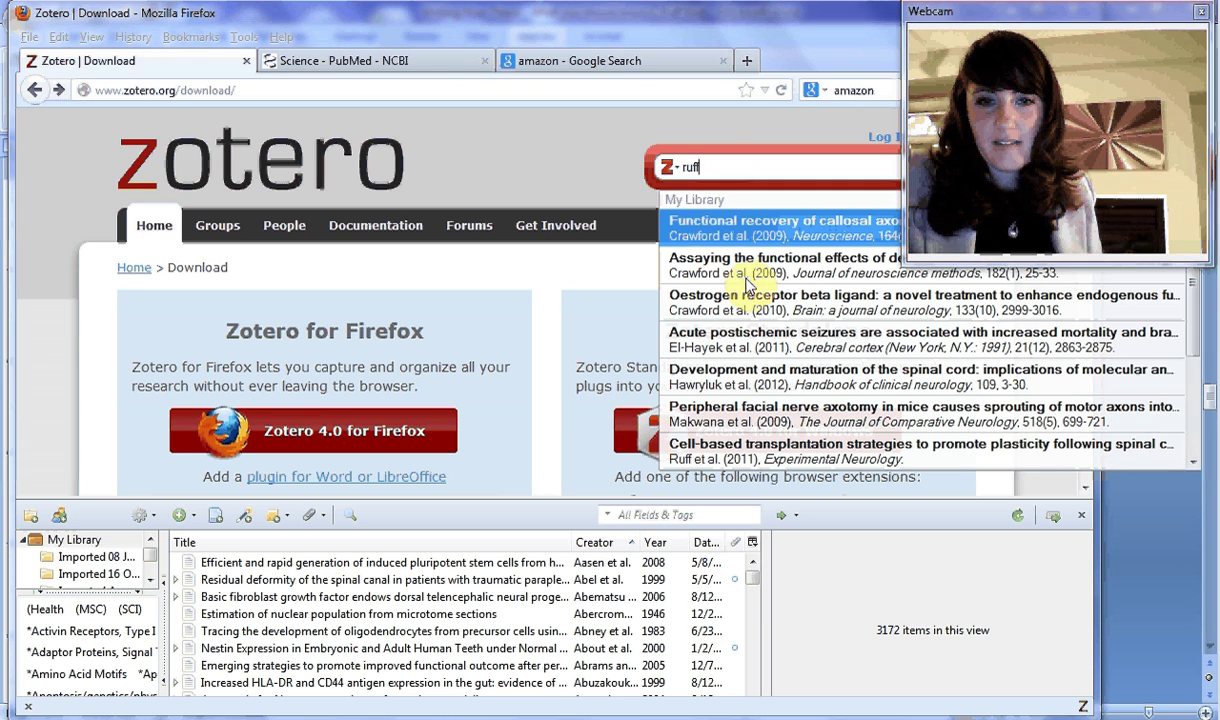
{"action": "left_click", "coordinate": [766, 452]}
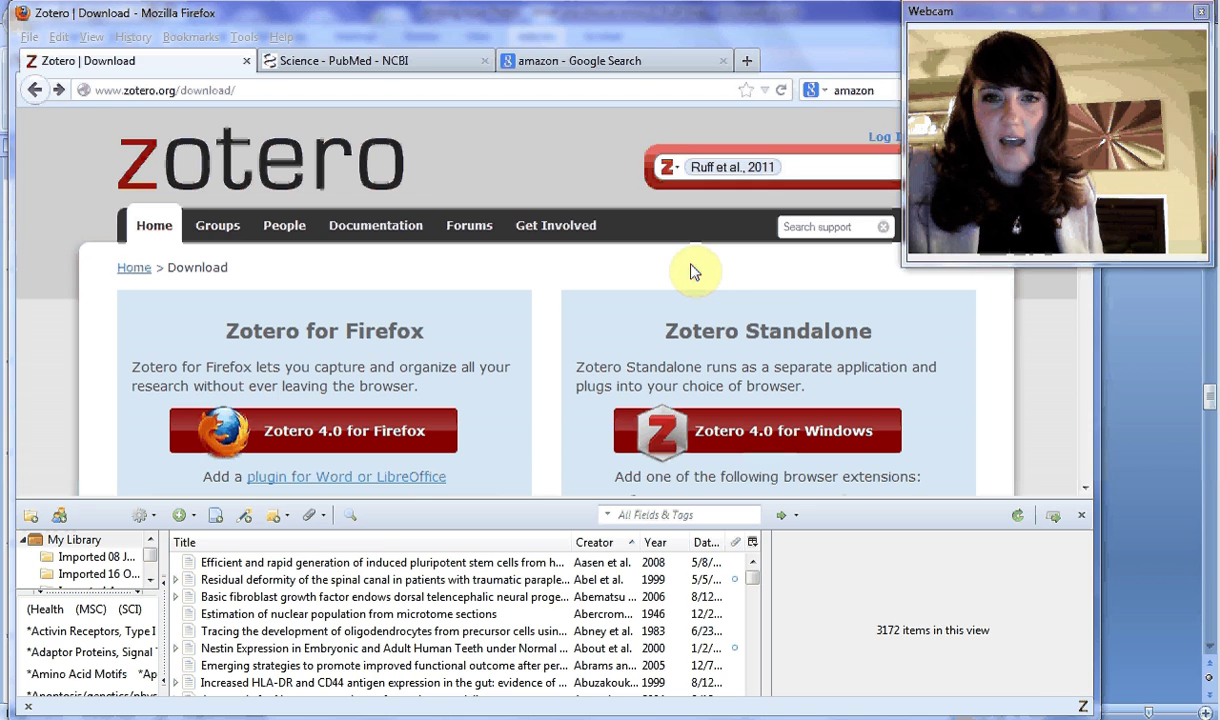
{"action": "key", "text": "Return"}
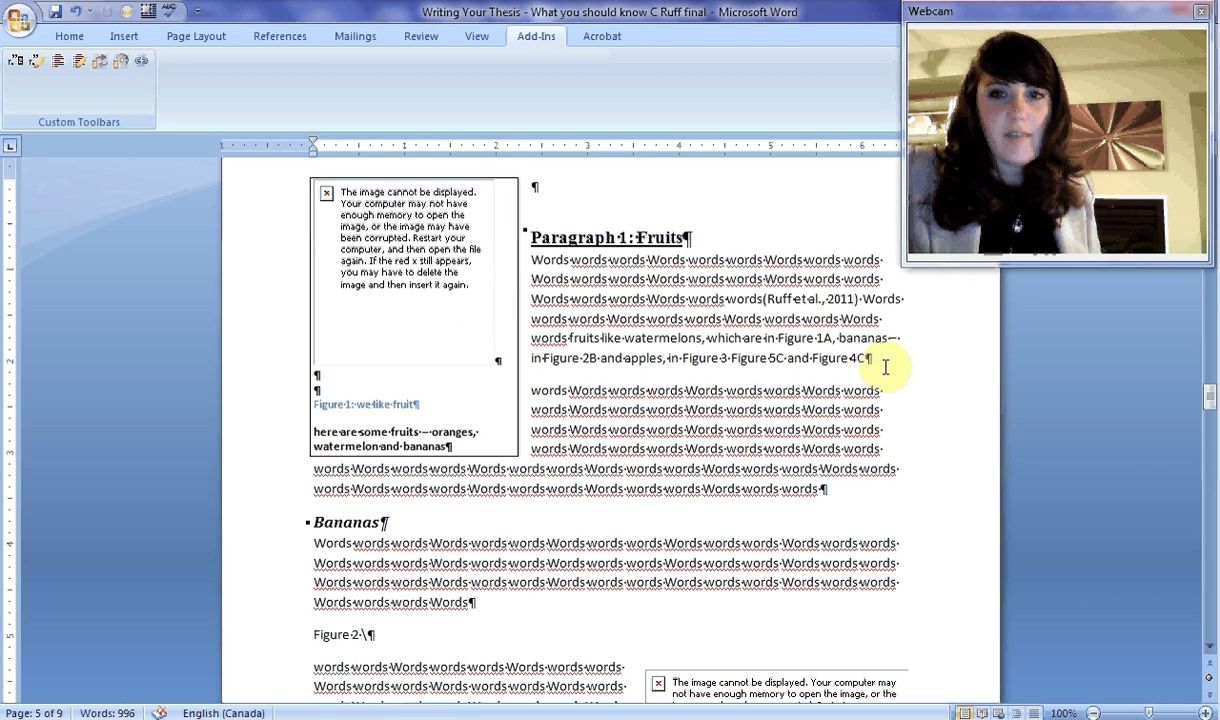
Type 'bibliography' on the last line of the thesis and style it as Heading 1.
{"action": "left_click_drag", "start_coordinate": [1210, 396], "coordinate": [1207, 610]}
{"action": "key", "text": "ctrl+a"}
{"action": "left_click", "coordinate": [365, 425]}
{"action": "type", "text": "b"}
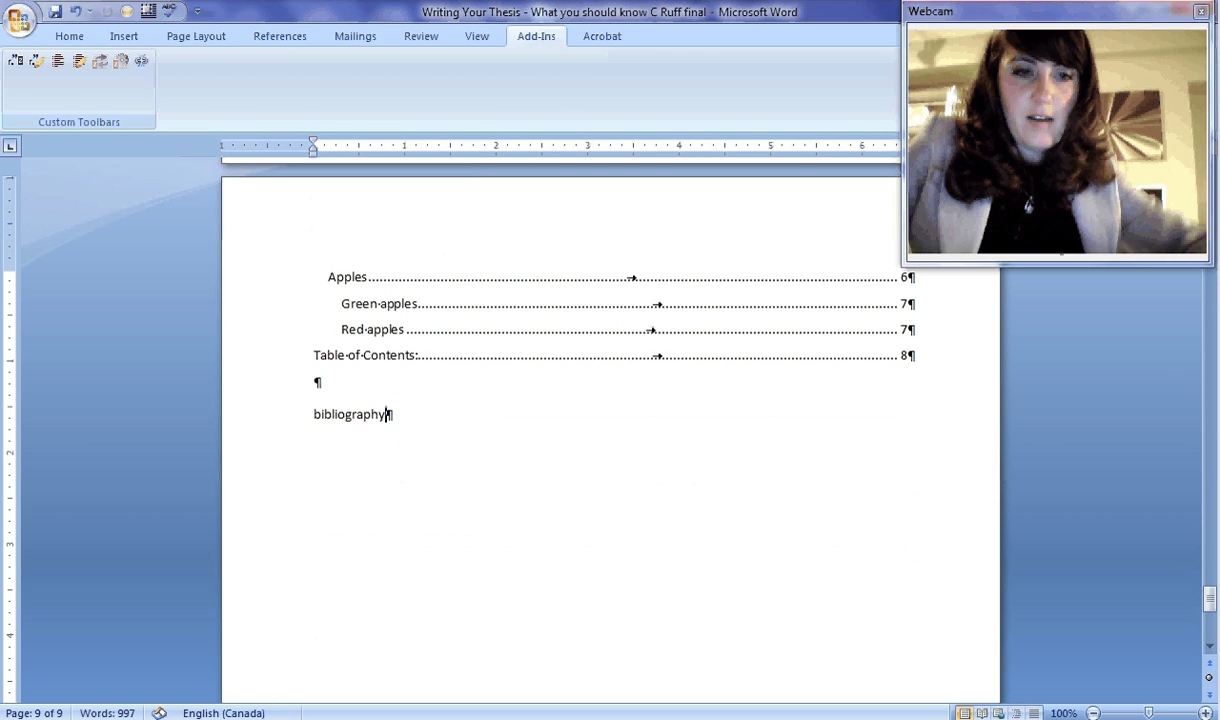
{"action": "left_click", "coordinate": [474, 283]}
{"action": "left_click", "coordinate": [62, 37]}
{"action": "left_click", "coordinate": [780, 85]}
{"action": "left_click", "coordinate": [448, 440]}
Insert the Zotero bibliography listing the Ruff 2011 paper below the heading, then return to Firefox.
{"action": "key", "text": "Return"}
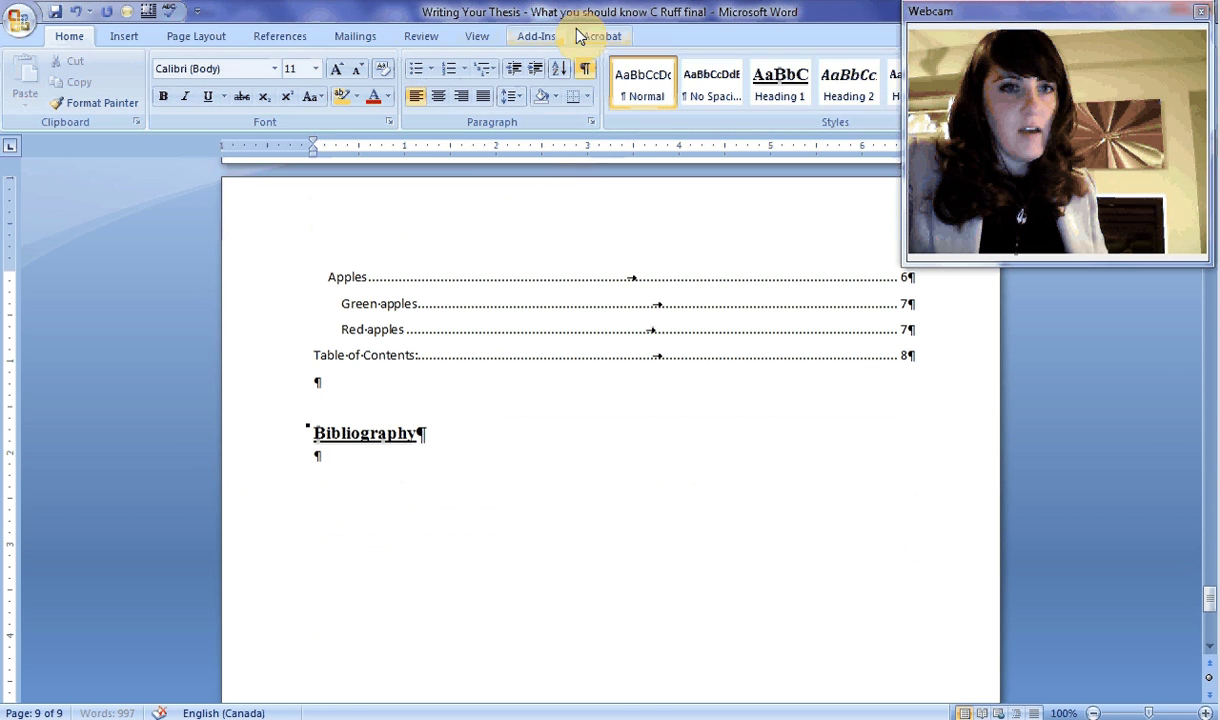
{"action": "left_click", "coordinate": [536, 38]}
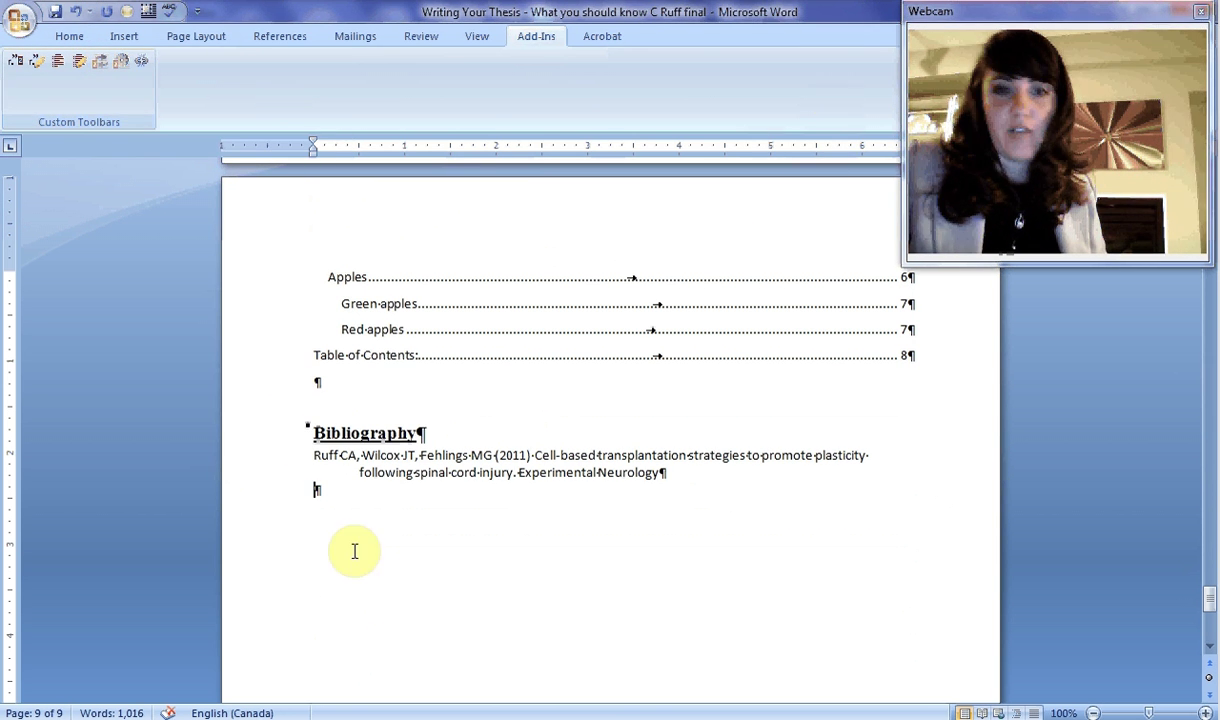
{"action": "left_click", "coordinate": [286, 716]}
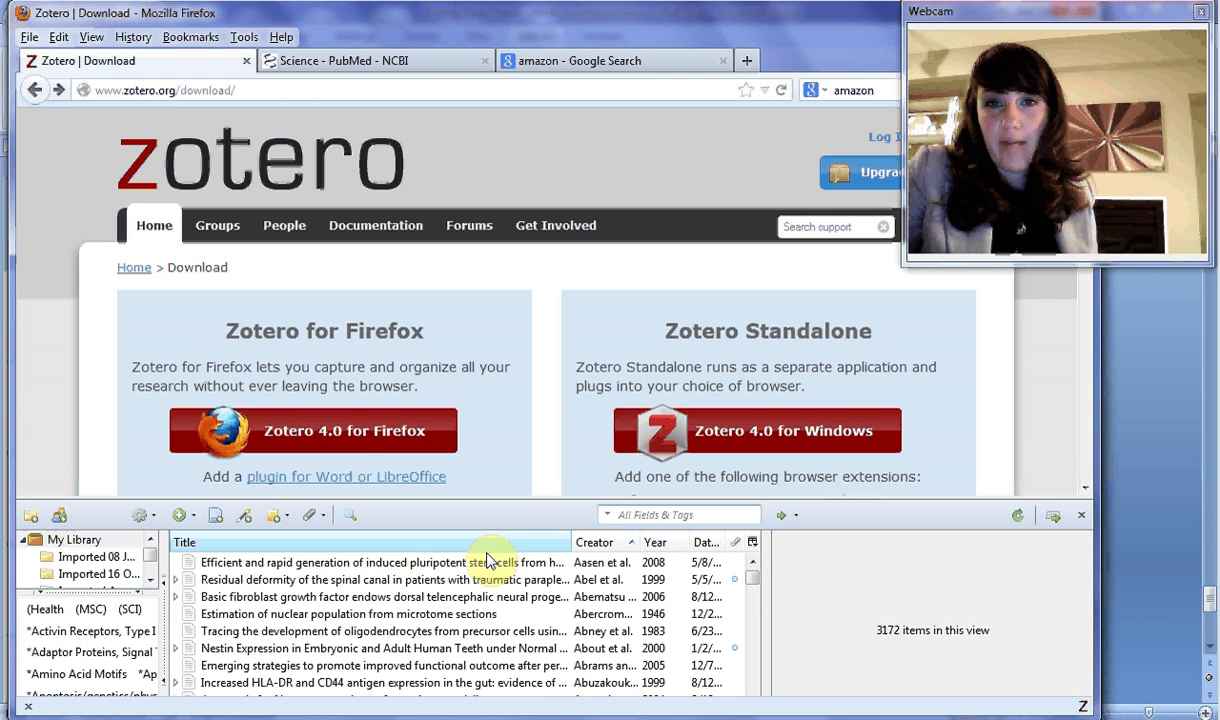
Switch to the PubMed 'Science' results (1,251,312 articles) and scroll through them.
{"action": "left_click", "coordinate": [443, 69]}
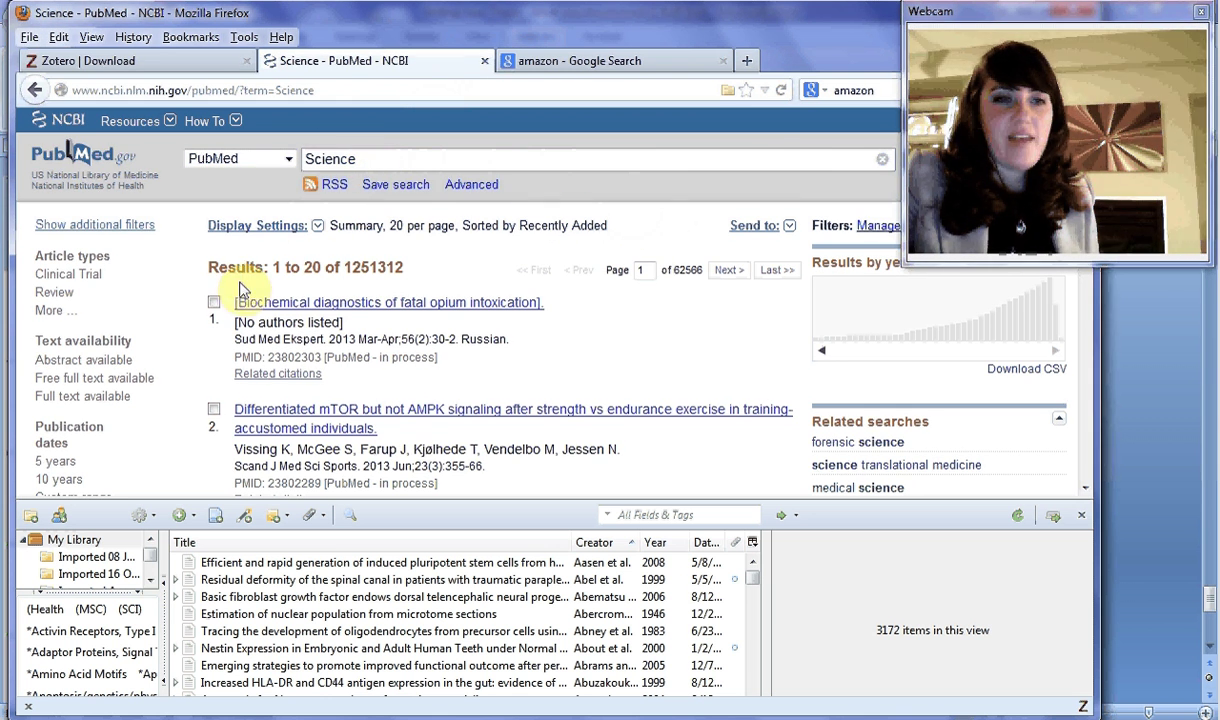
{"action": "scroll", "coordinate": [240, 289], "scroll_direction": "down", "scroll_amount": 2}
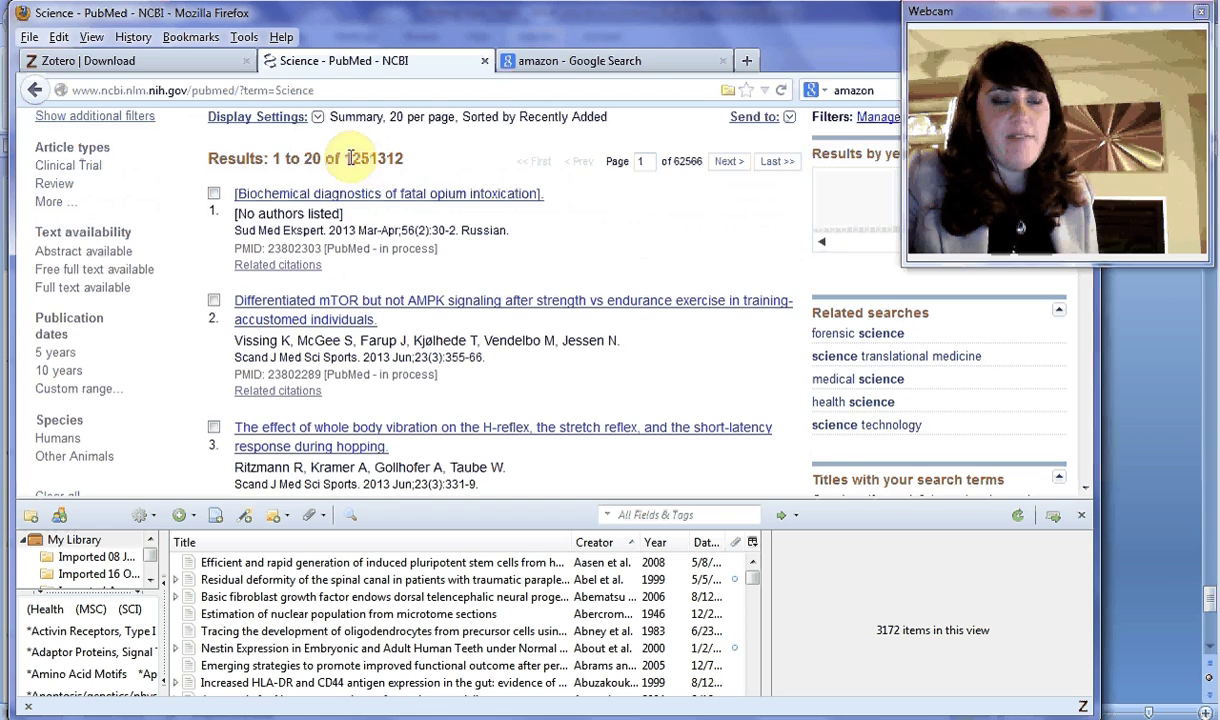
{"action": "scroll", "coordinate": [498, 280], "scroll_direction": "down", "scroll_amount": 8}
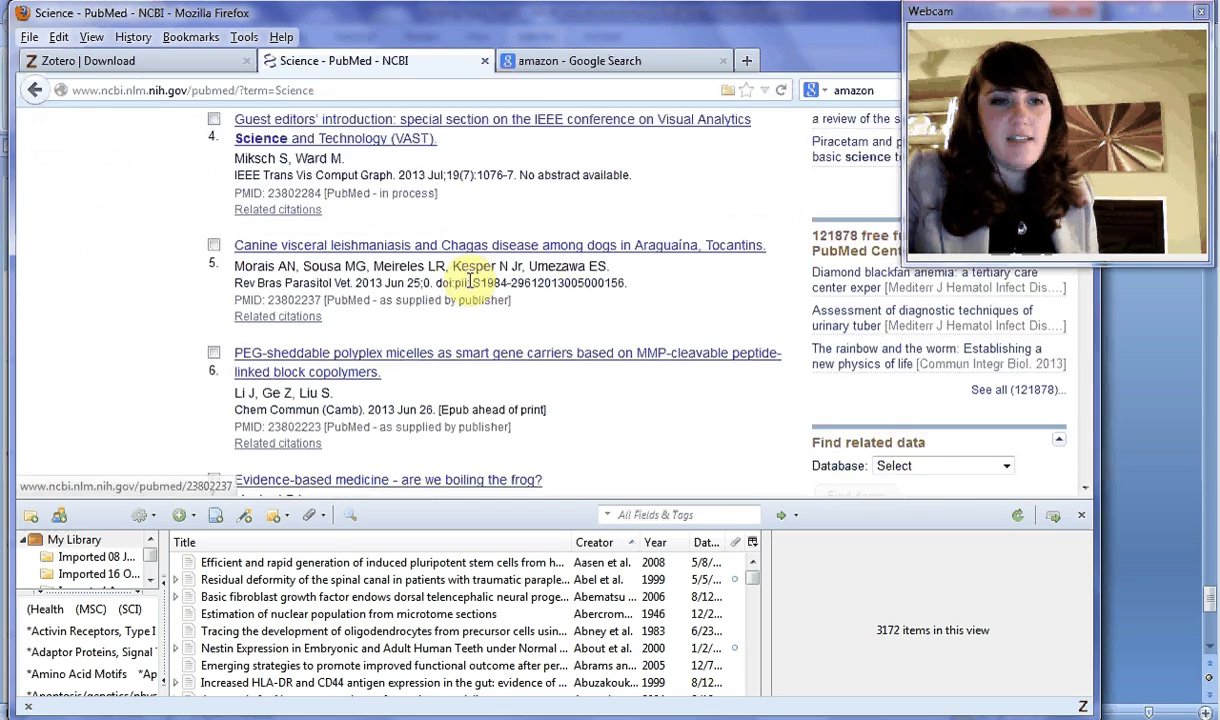
{"action": "scroll", "coordinate": [480, 280], "scroll_direction": "up", "scroll_amount": 10}
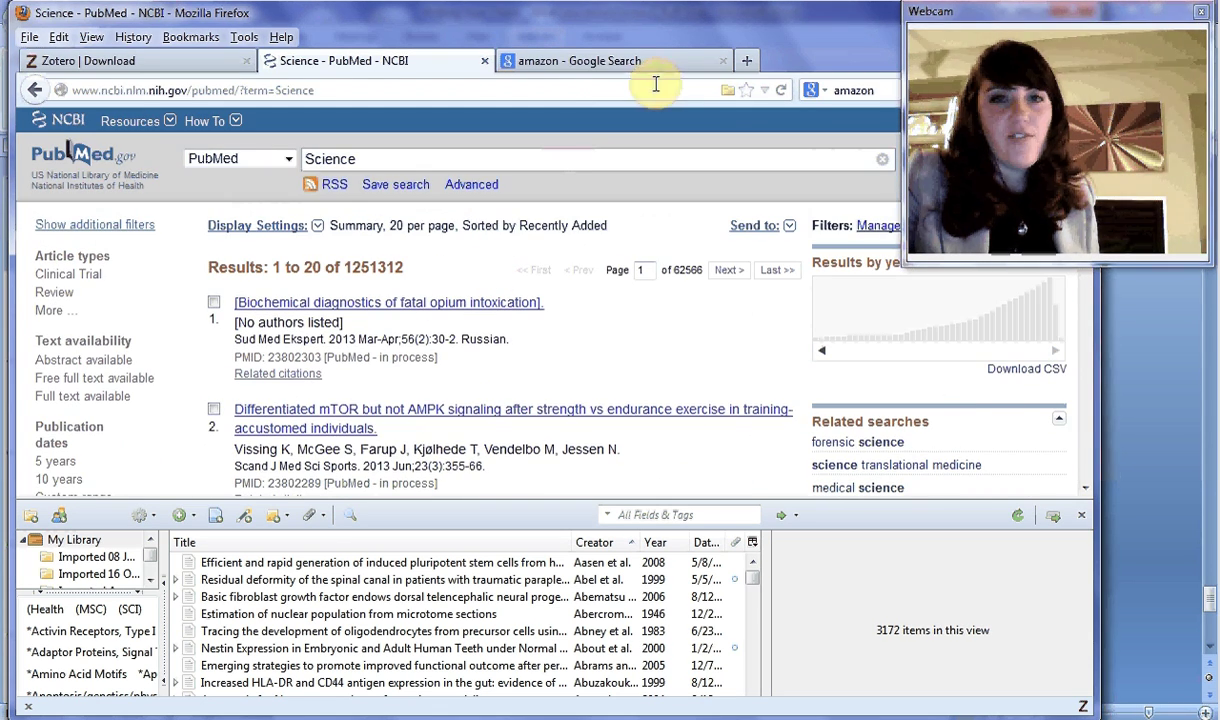
{"action": "left_click", "coordinate": [727, 99]}
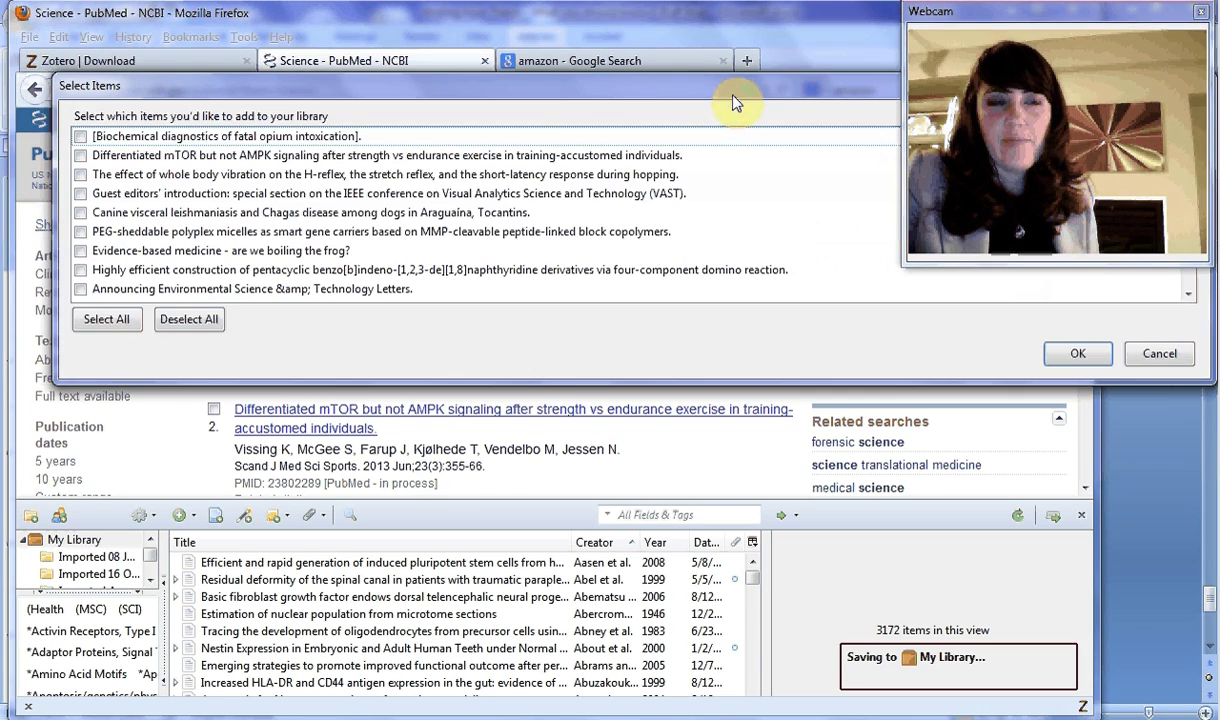
{"action": "left_click", "coordinate": [81, 139]}
{"action": "left_click", "coordinate": [81, 156]}
{"action": "left_click", "coordinate": [80, 176]}
{"action": "left_click", "coordinate": [80, 195]}
{"action": "left_click", "coordinate": [79, 232]}
{"action": "left_click", "coordinate": [79, 251]}
{"action": "left_click", "coordinate": [106, 319]}
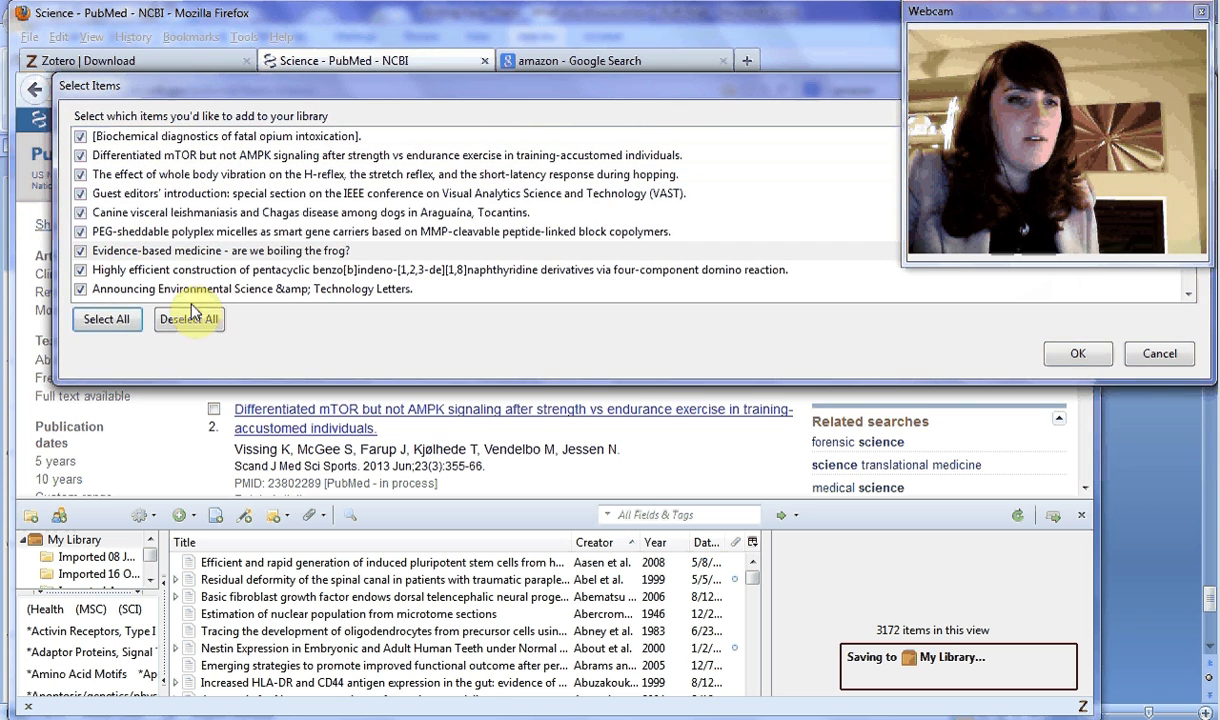
{"action": "left_click", "coordinate": [80, 193]}
{"action": "left_click", "coordinate": [80, 212]}
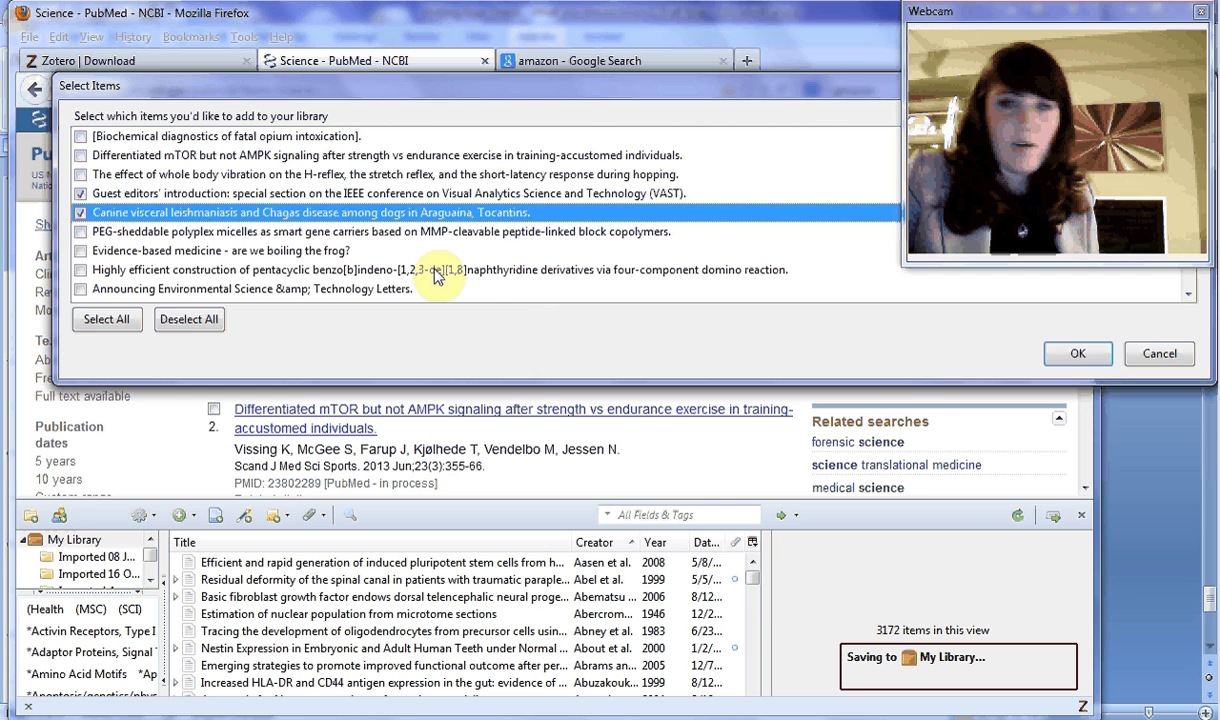
{"action": "left_click", "coordinate": [1189, 288]}
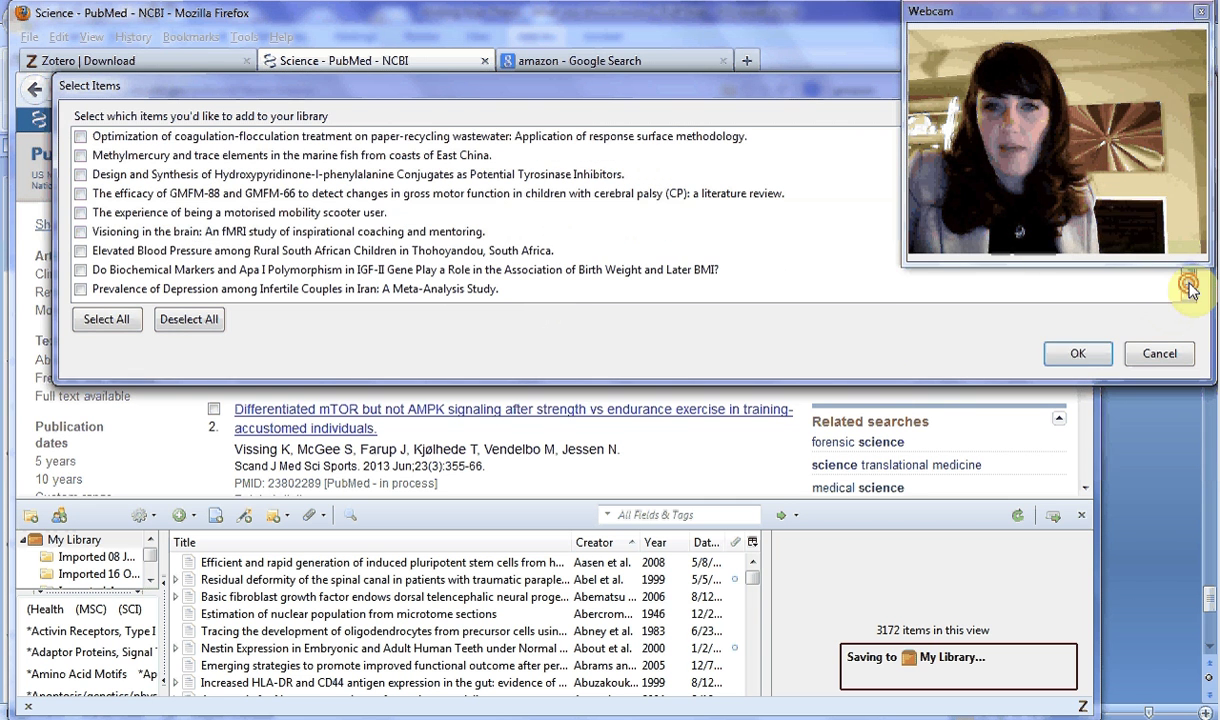
{"action": "left_click", "coordinate": [81, 250]}
{"action": "left_click", "coordinate": [180, 319]}
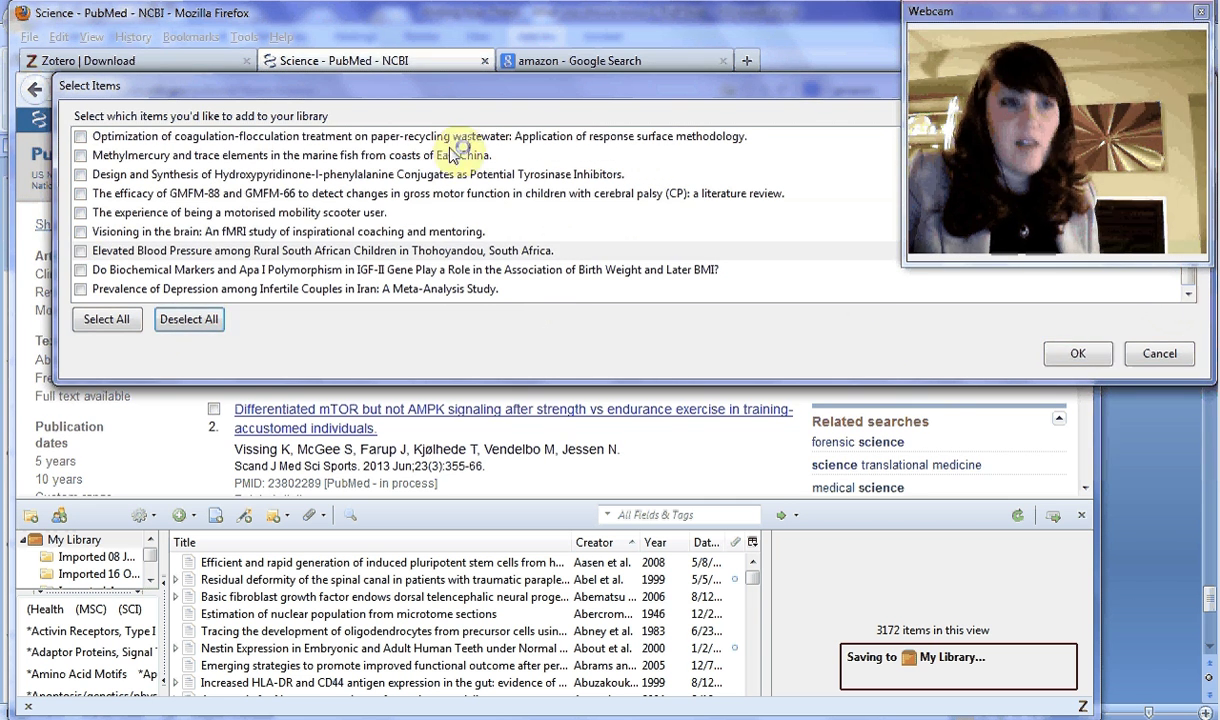
{"action": "left_click", "coordinate": [1063, 366]}
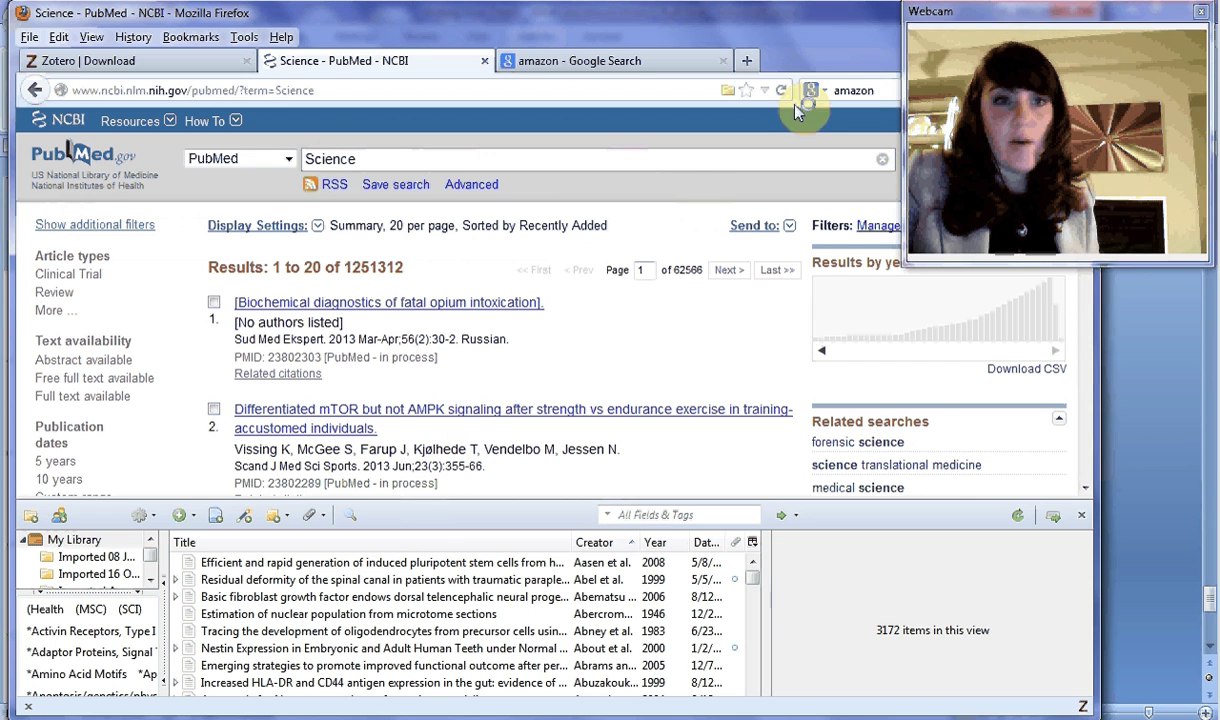
Open the Differentiated mTOR signaling abstract on PubMed, then go to Amazon.ca from Google results.
{"action": "left_click", "coordinate": [335, 410]}
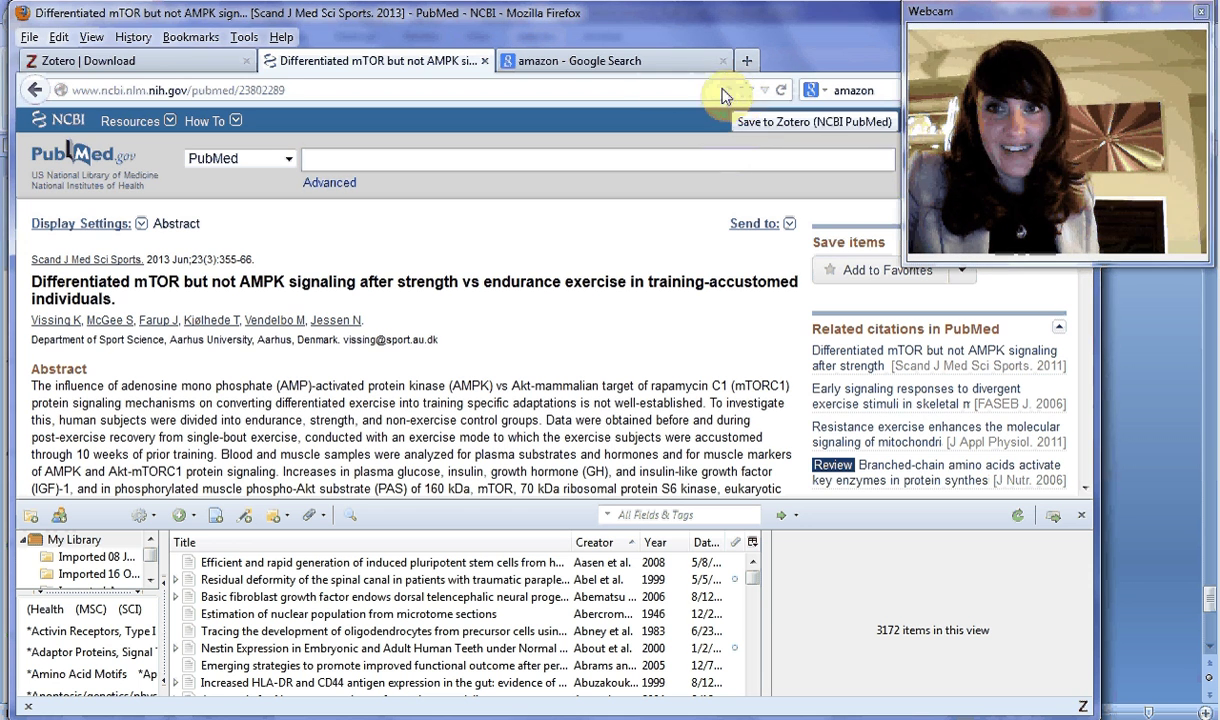
{"action": "left_click", "coordinate": [648, 66]}
{"action": "left_click", "coordinate": [413, 319]}
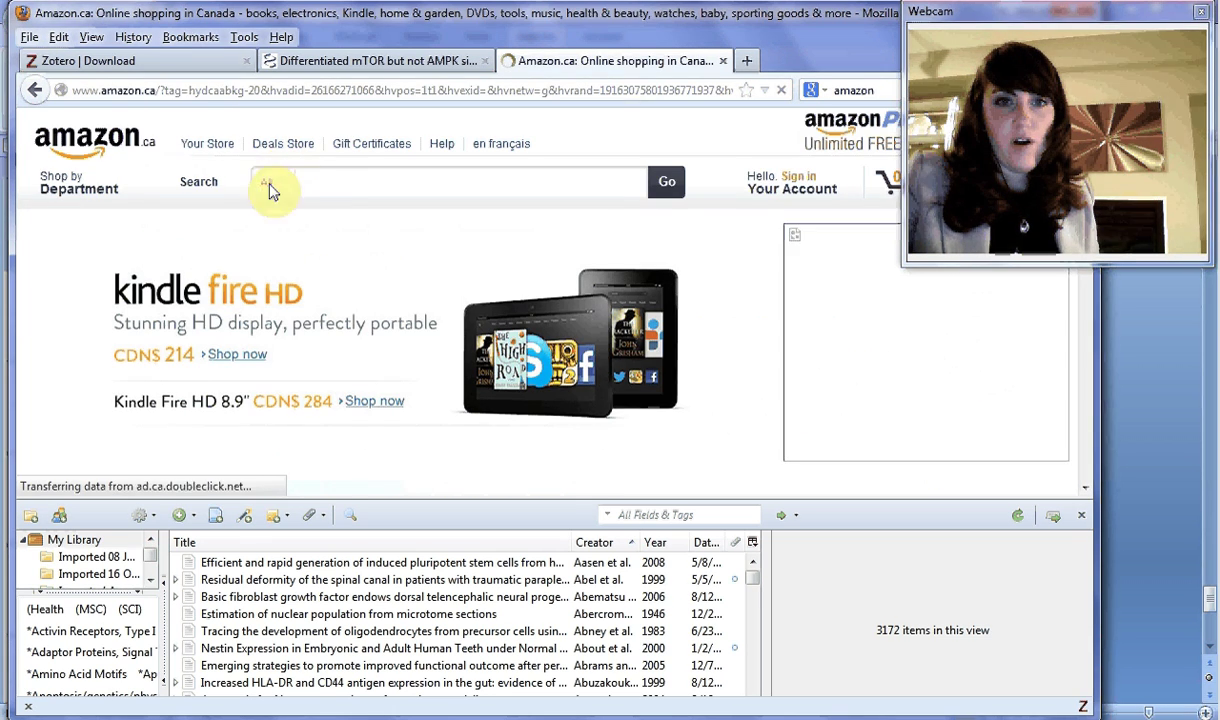
Search Amazon for 'brain textbook'.
{"action": "left_click", "coordinate": [348, 181]}
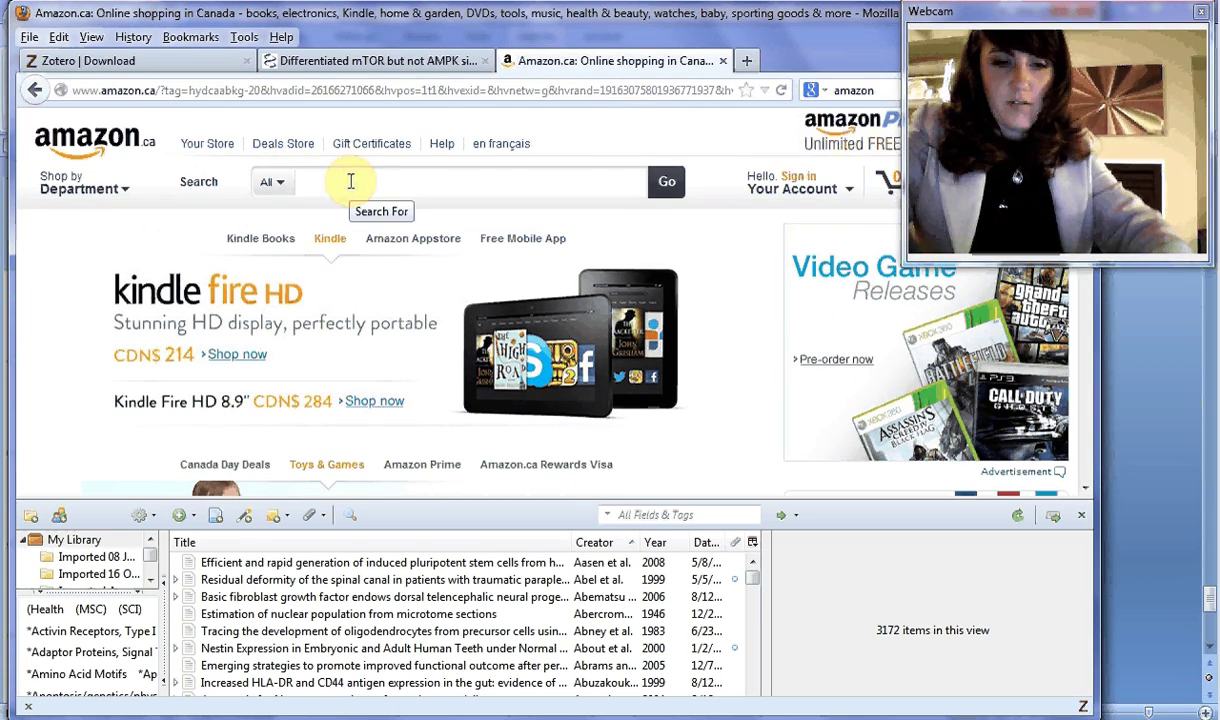
{"action": "type", "text": "n"}
{"action": "key", "text": "BackSpace"}
{"action": "type", "text": "brain te"}
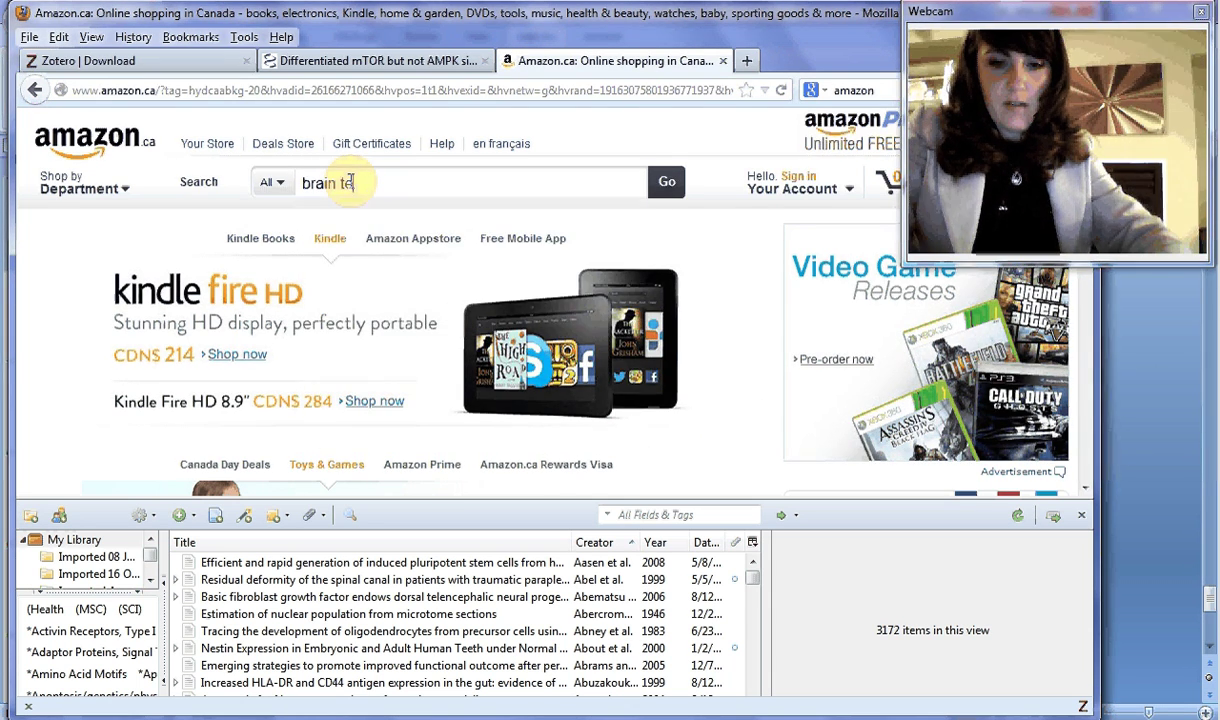
{"action": "type", "text": "axt"}
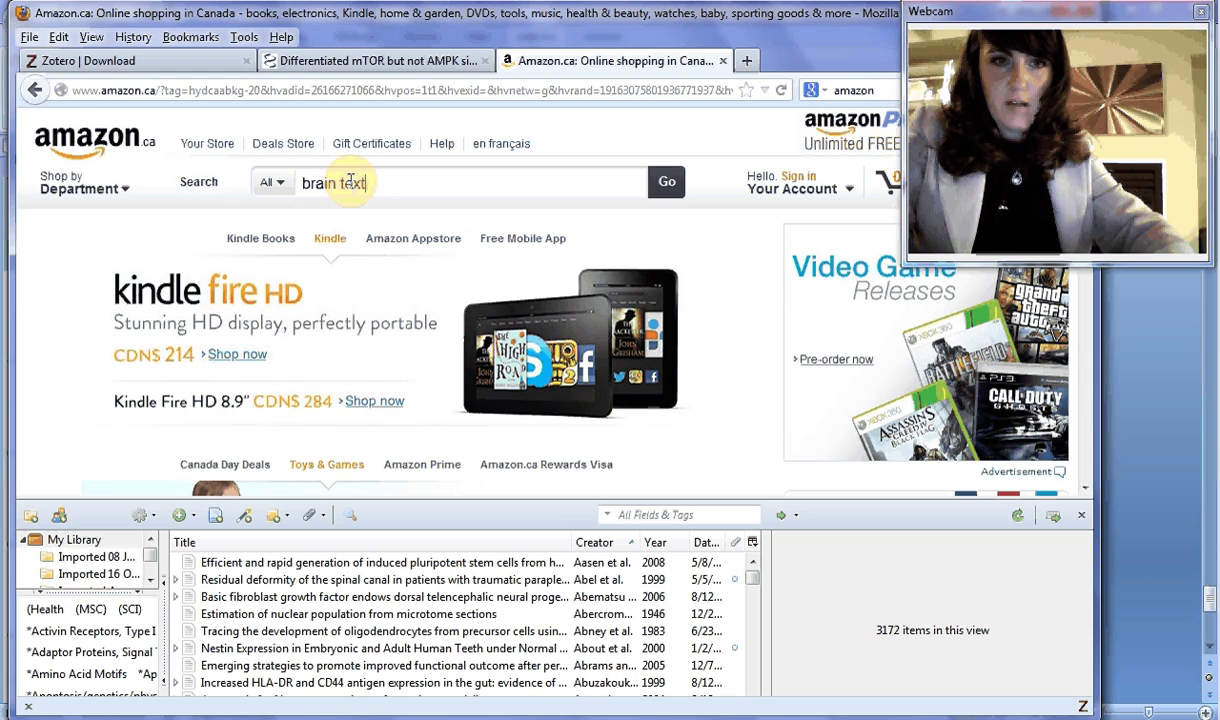
{"action": "type", "text": "oook"}
{"action": "key", "text": "Return"}
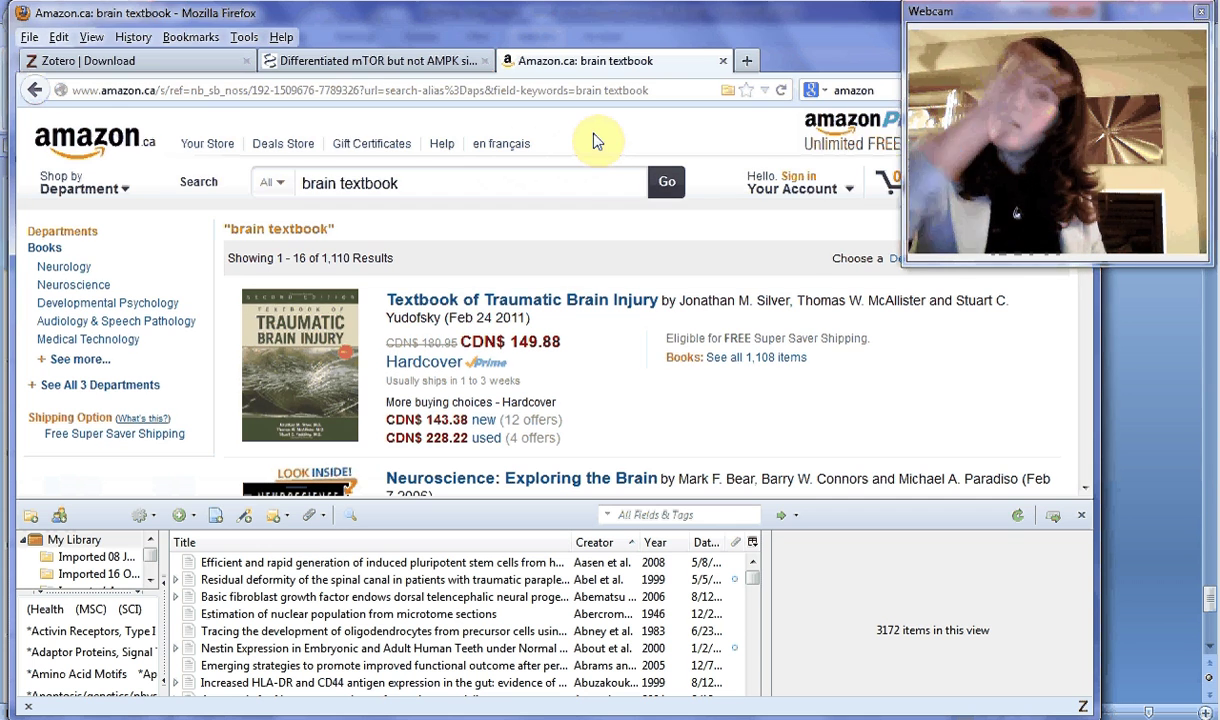
Abandon saving the Studyguide for Cognitive Psychology result to Zotero; open Textbook of Traumatic Brain Injury instead.
{"action": "left_click", "coordinate": [728, 91]}
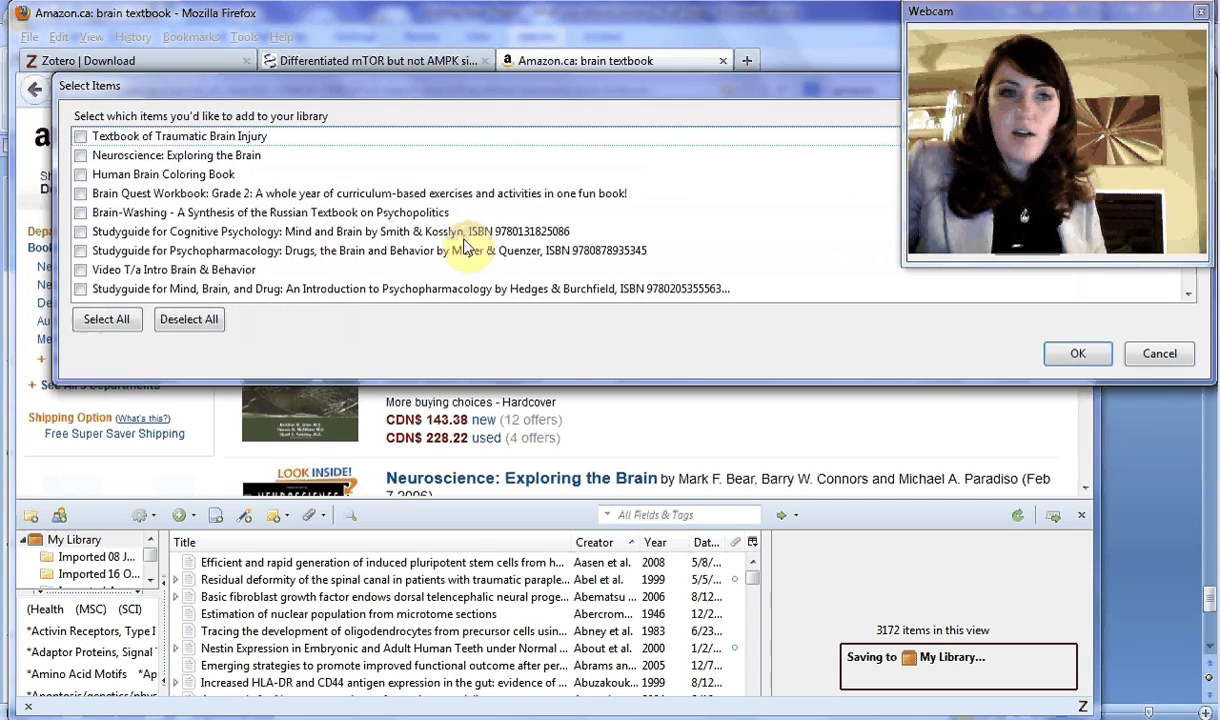
{"action": "left_click", "coordinate": [463, 237]}
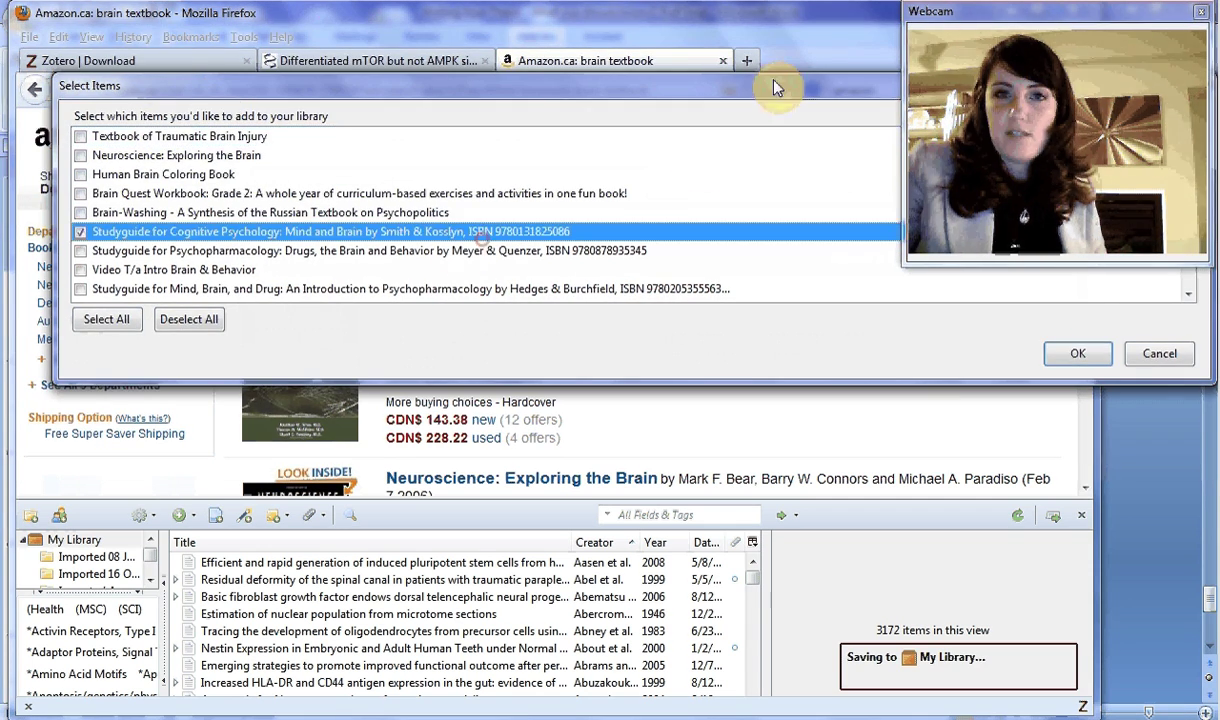
{"action": "left_click", "coordinate": [1146, 357]}
{"action": "left_click", "coordinate": [500, 301]}
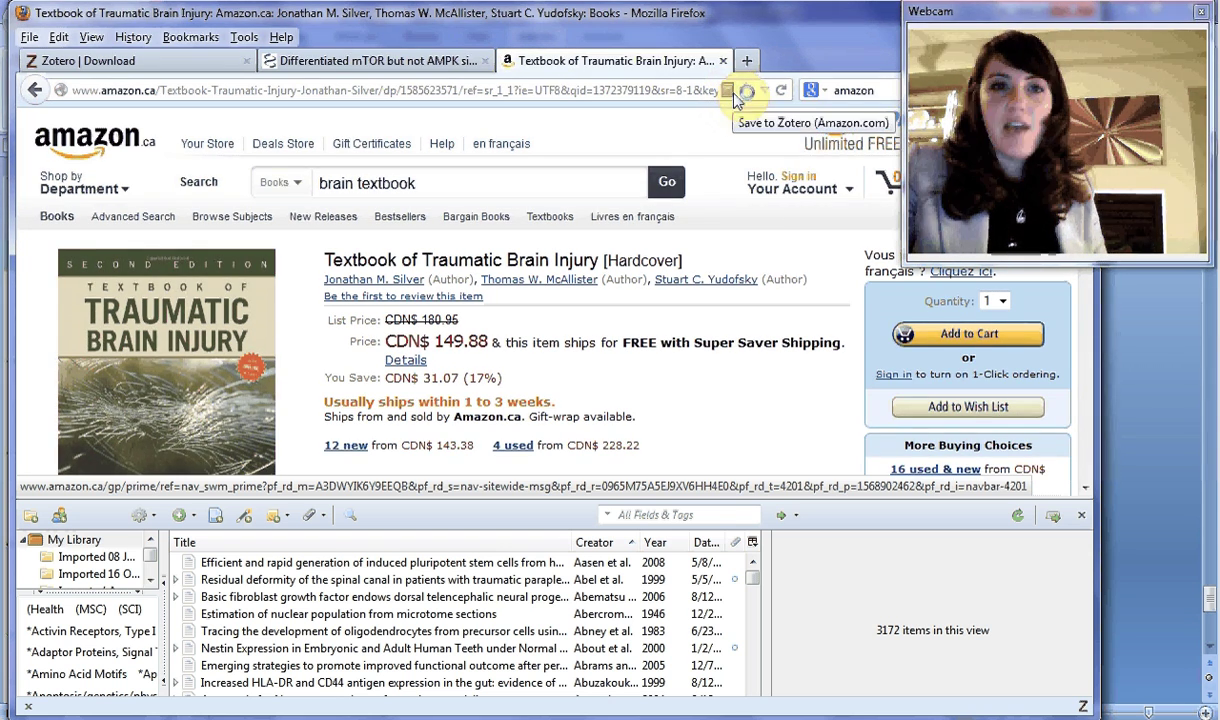
Filter the PubMed Science results to free full text and open the polyaniline ultramicroelectrode abstract.
{"action": "left_click", "coordinate": [387, 66]}
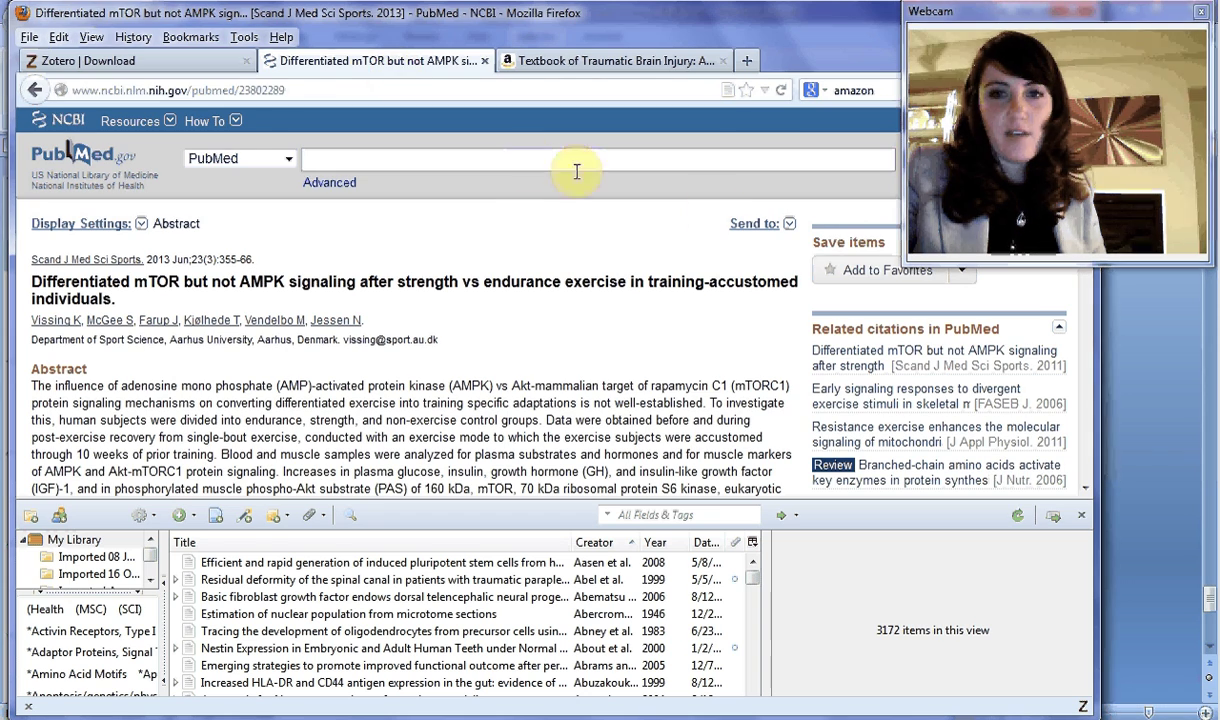
{"action": "left_click", "coordinate": [37, 91]}
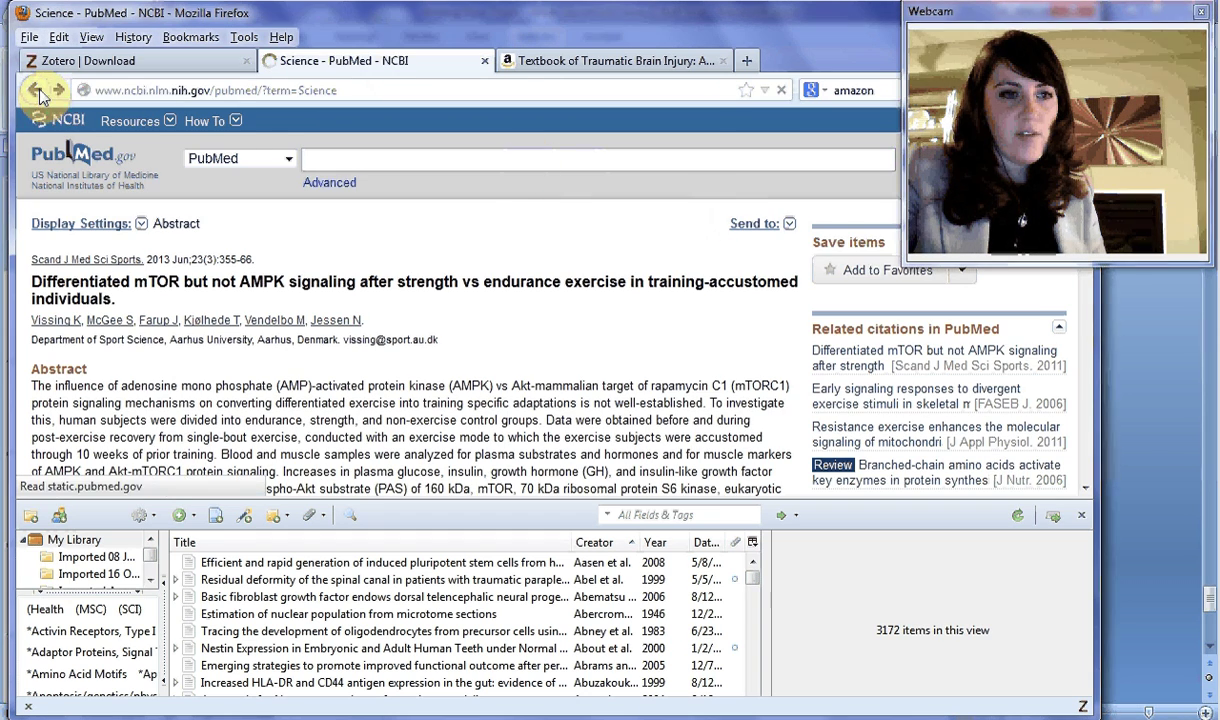
{"action": "left_click", "coordinate": [195, 378]}
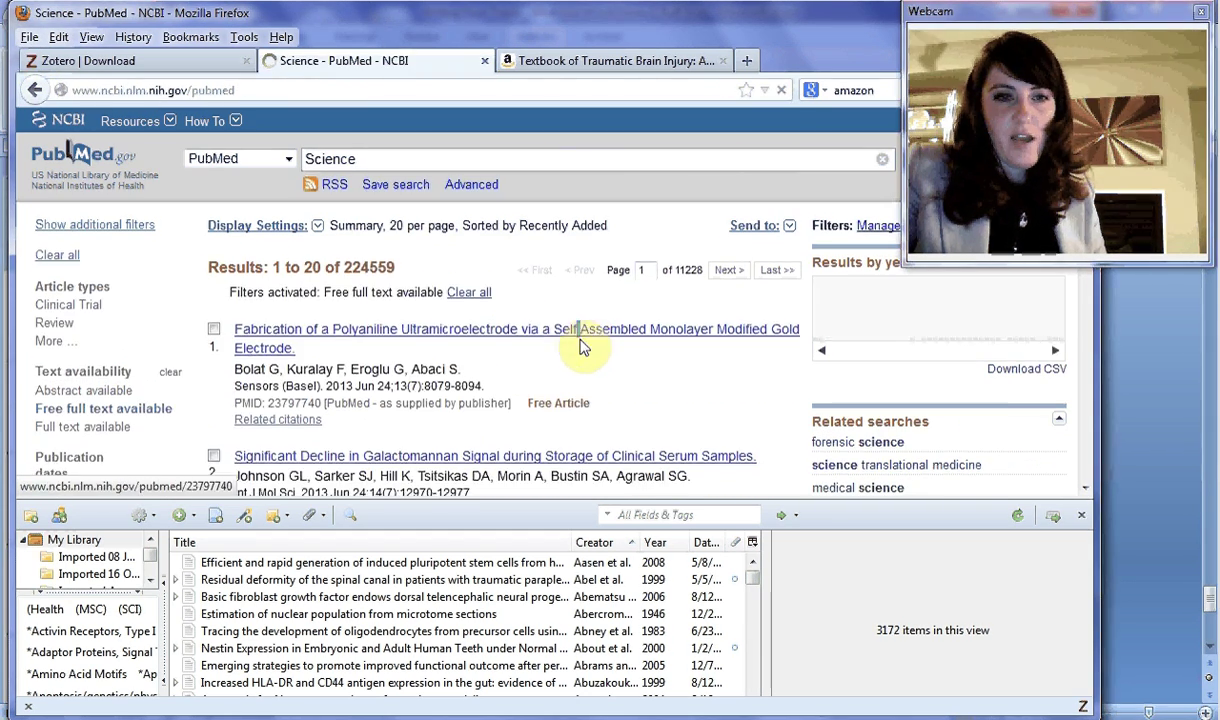
{"action": "left_click", "coordinate": [615, 330]}
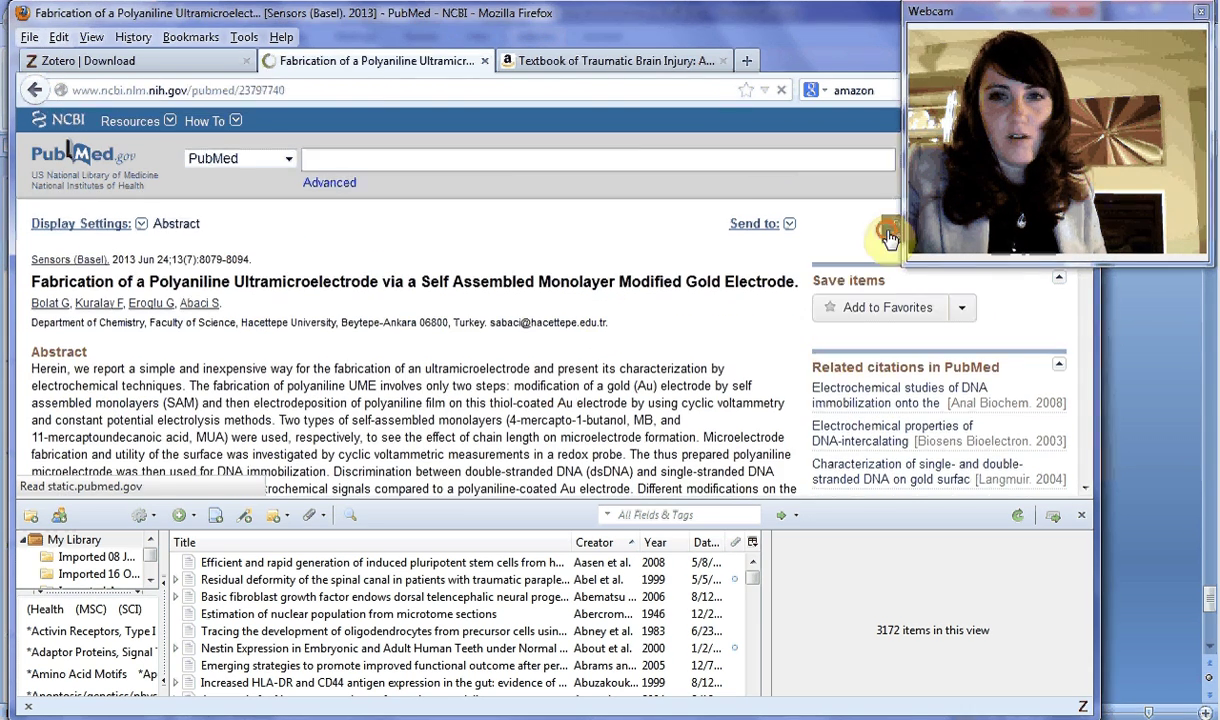
Go to the article's full text on the MDPI Sensors site and dismiss the PDF download prompt.
{"action": "left_click", "coordinate": [885, 233]}
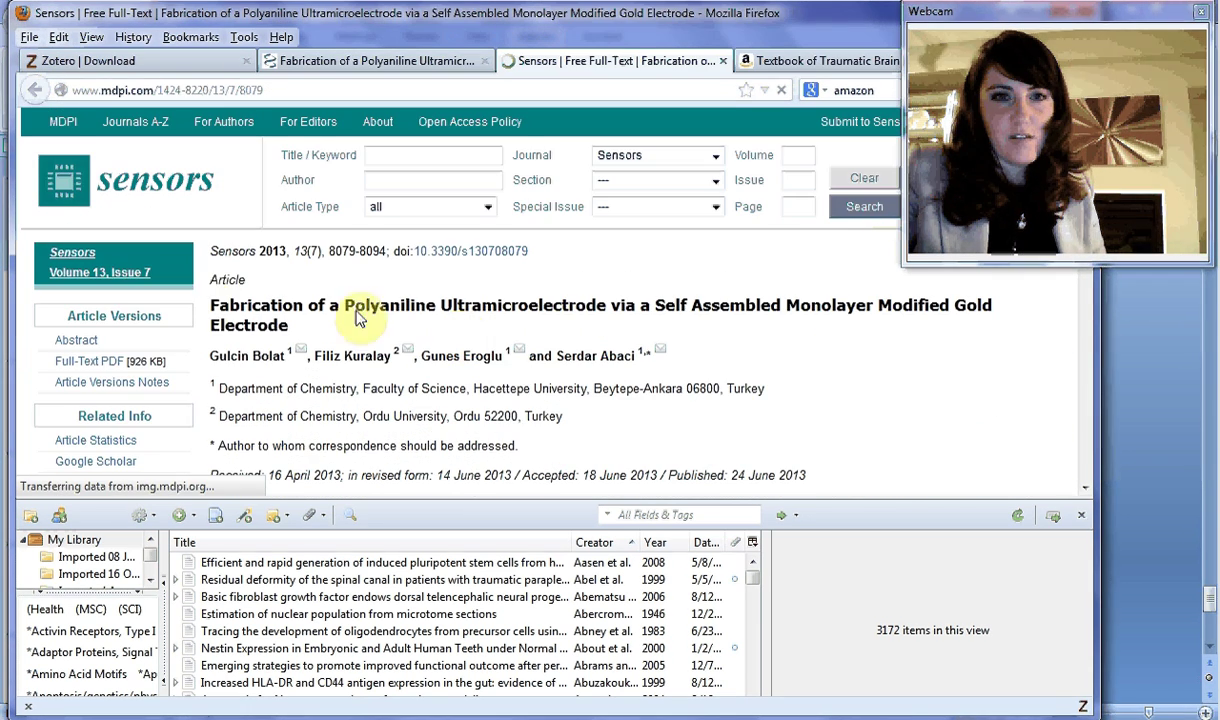
{"action": "left_click", "coordinate": [110, 362]}
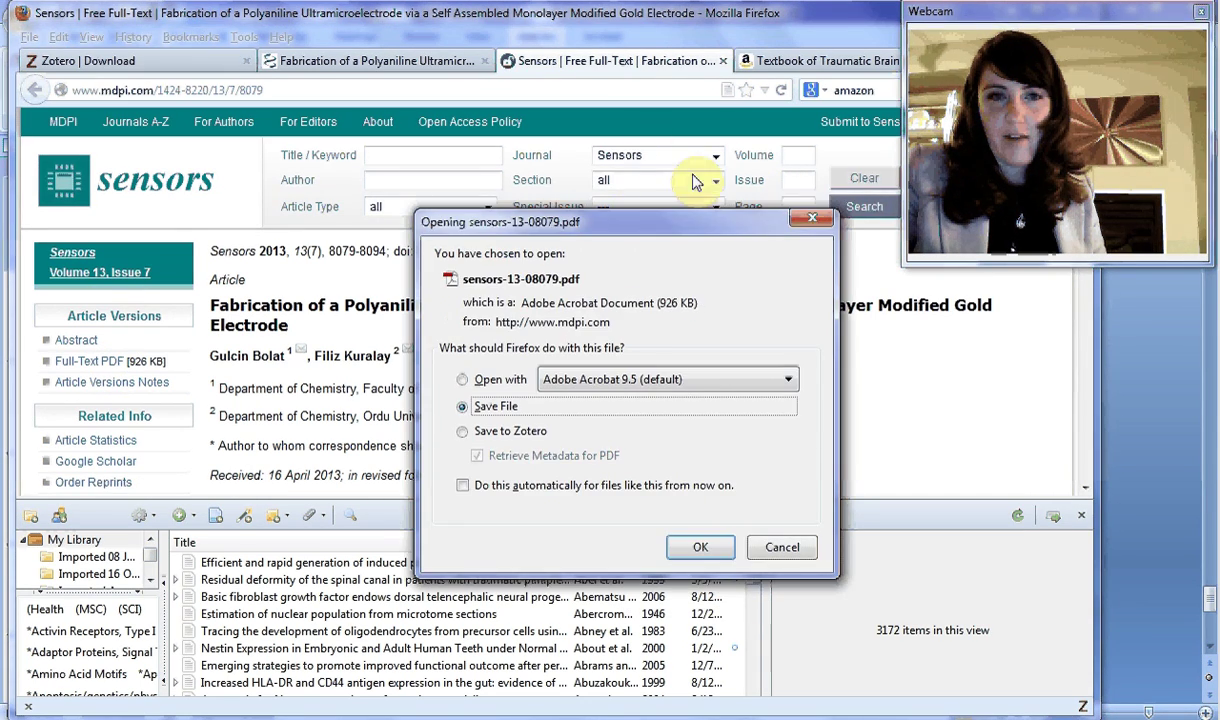
{"action": "left_click", "coordinate": [776, 213]}
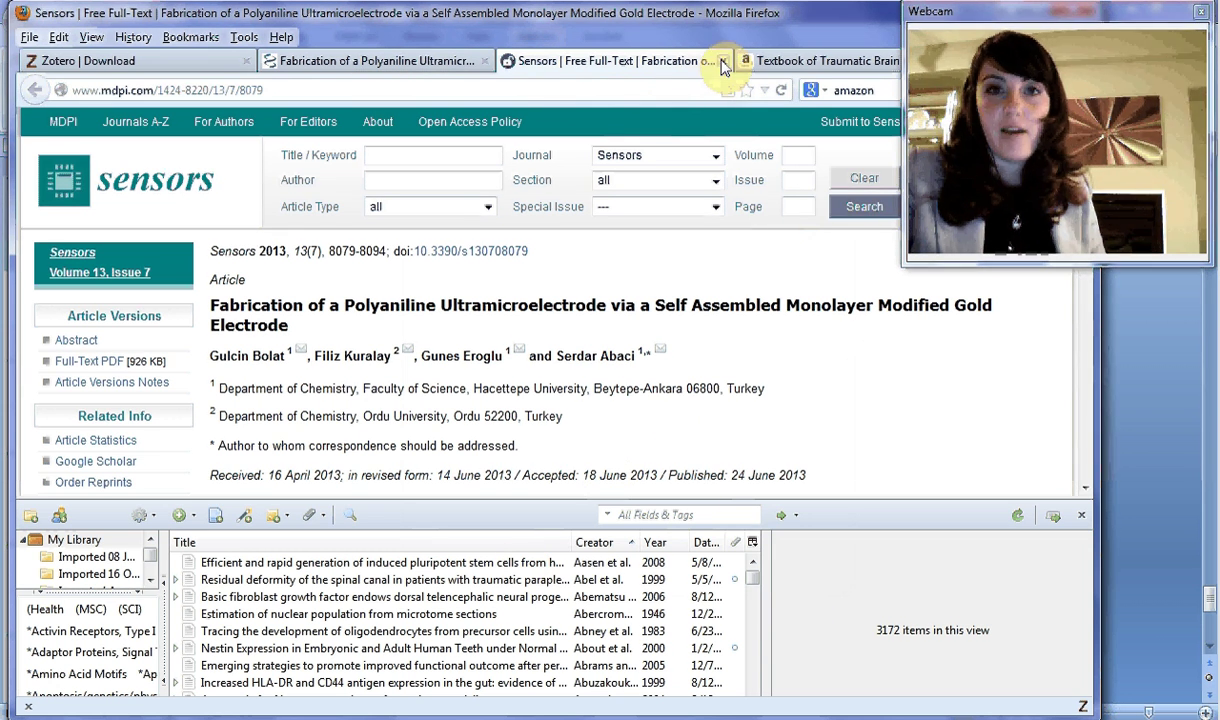
Close the Sensors article and show the library's Duplicate Items collection.
{"action": "left_click", "coordinate": [723, 62]}
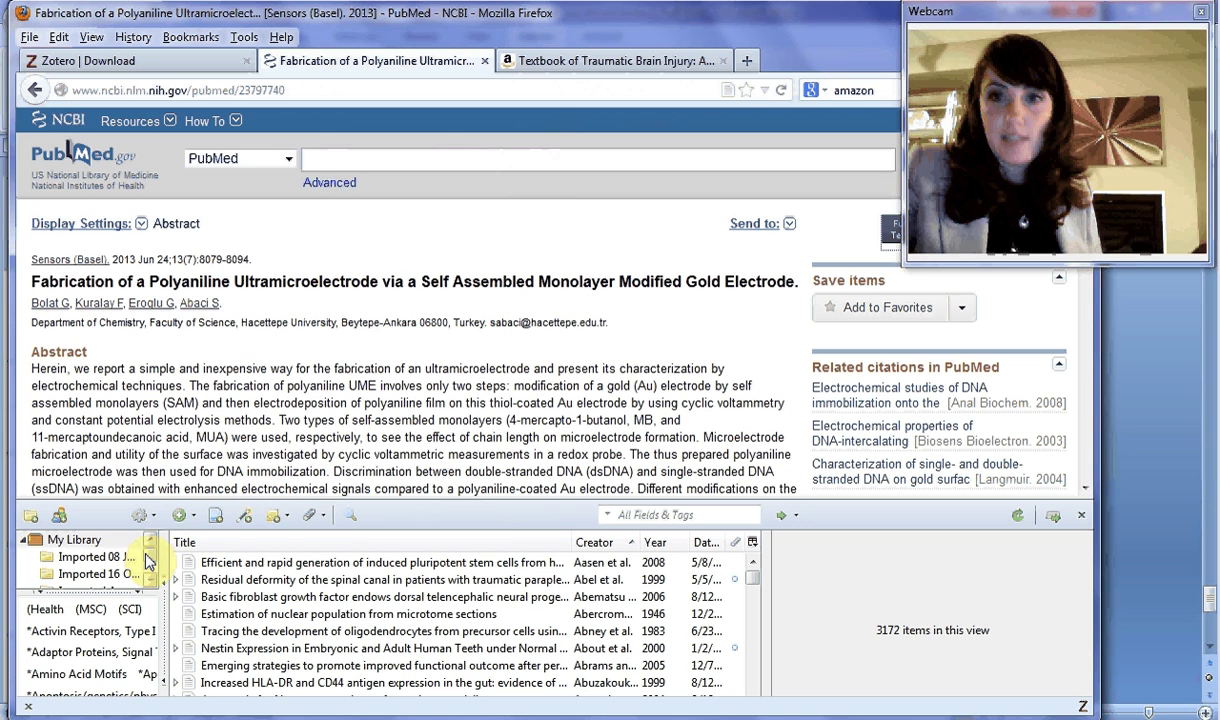
{"action": "scroll", "coordinate": [147, 562], "scroll_direction": "down", "scroll_amount": 3}
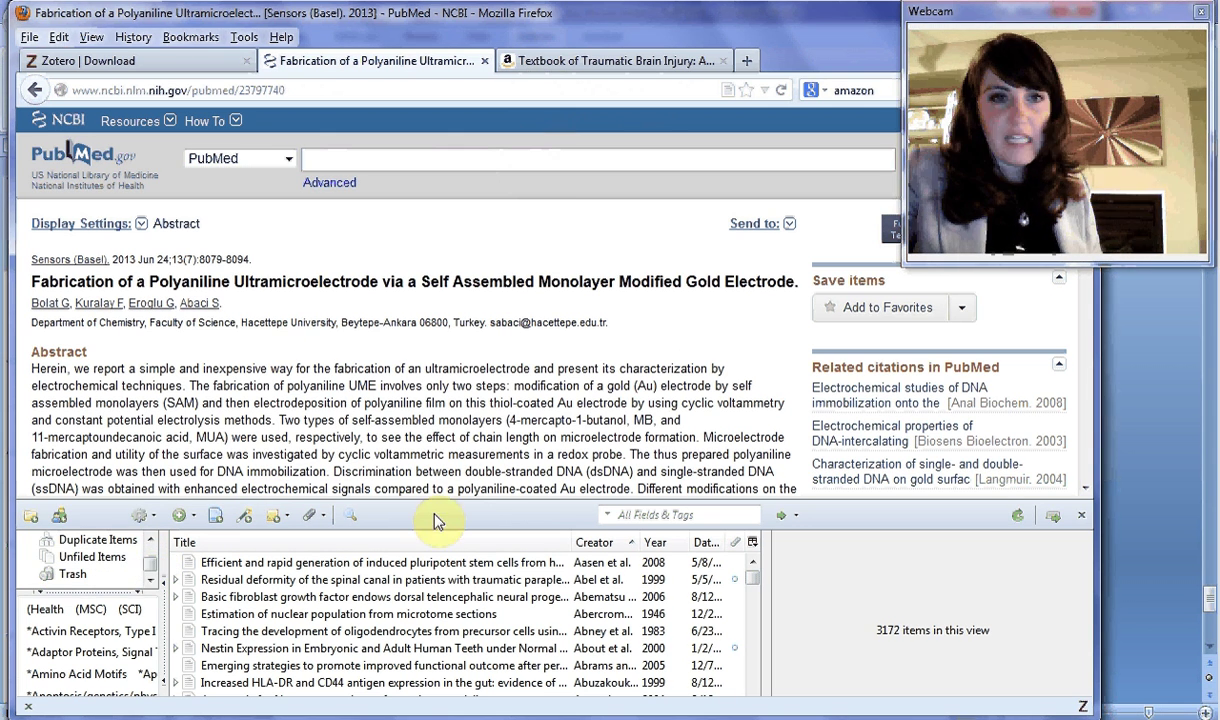
{"action": "left_click", "coordinate": [90, 538]}
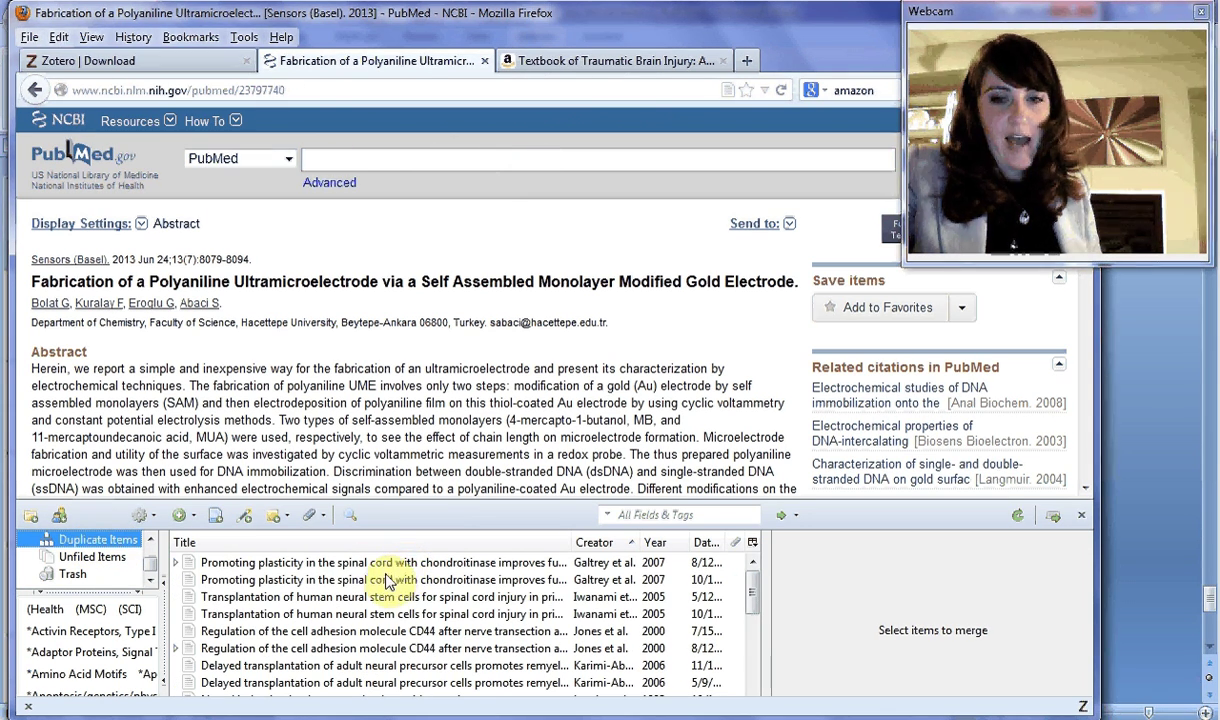
Merge the Promoting plasticity, Transplantation of human neural stem cells and Regulation of cell adhesion duplicate pairs.
{"action": "left_click", "coordinate": [187, 580]}
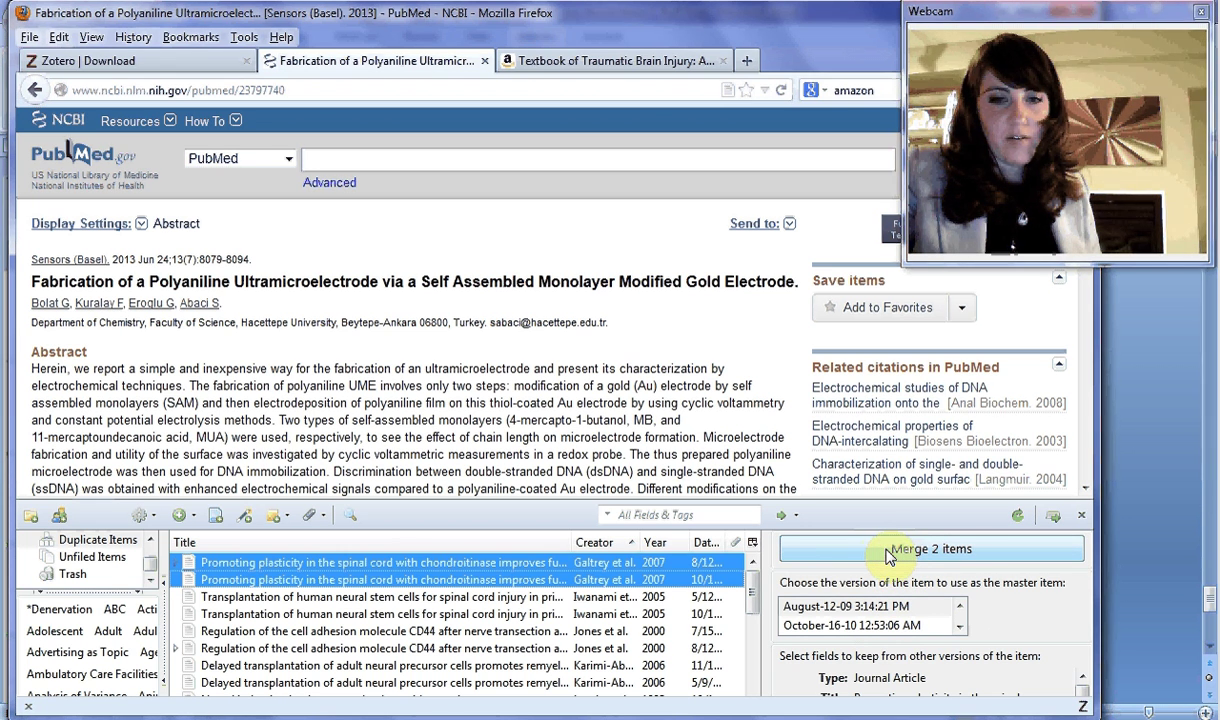
{"action": "left_click", "coordinate": [812, 546]}
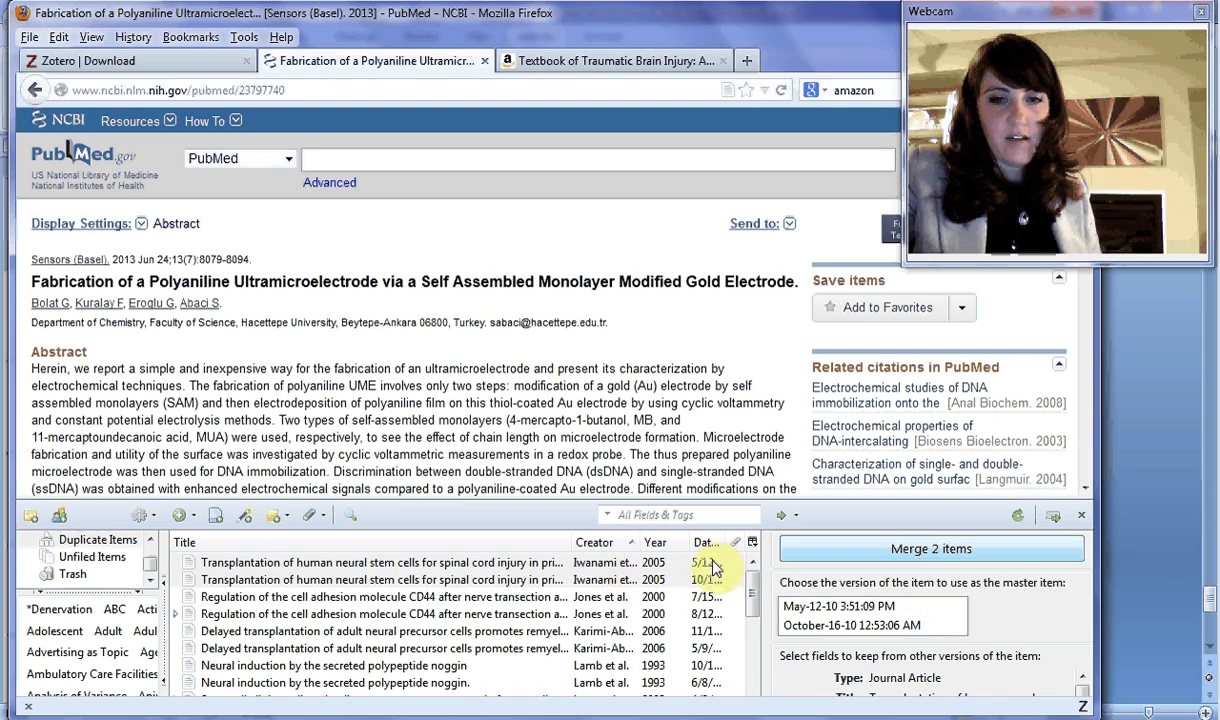
{"action": "left_click", "coordinate": [625, 568]}
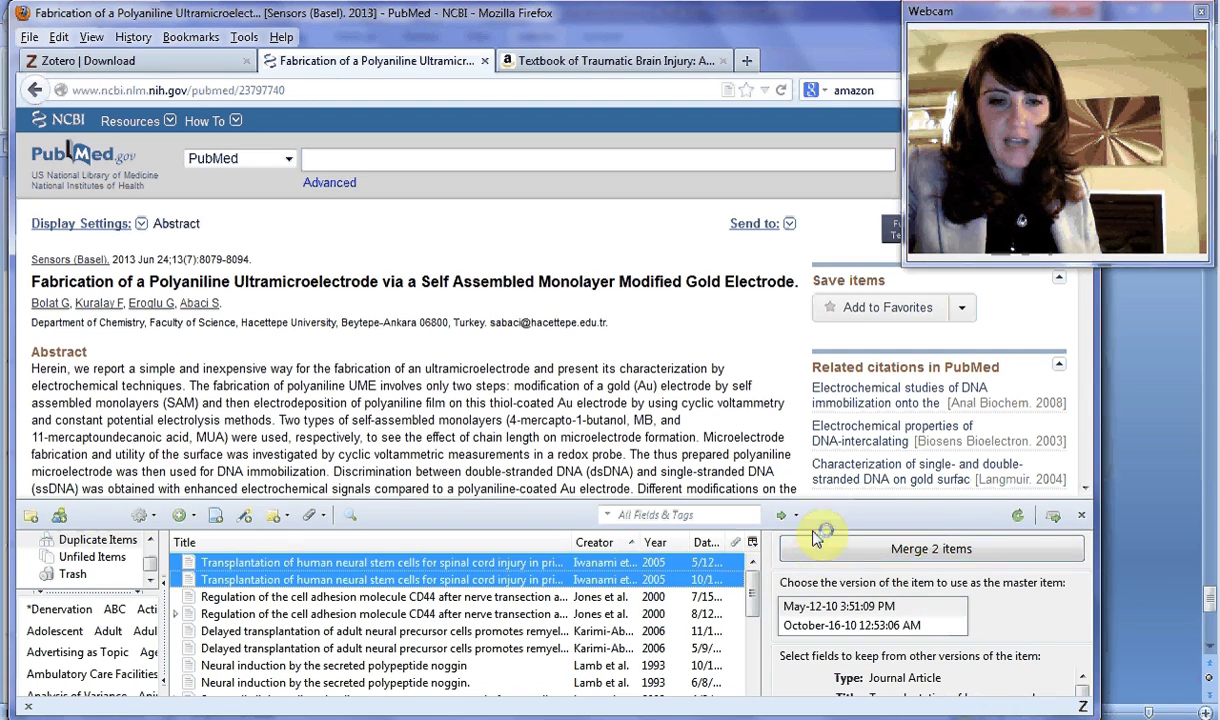
{"action": "left_click", "coordinate": [786, 548]}
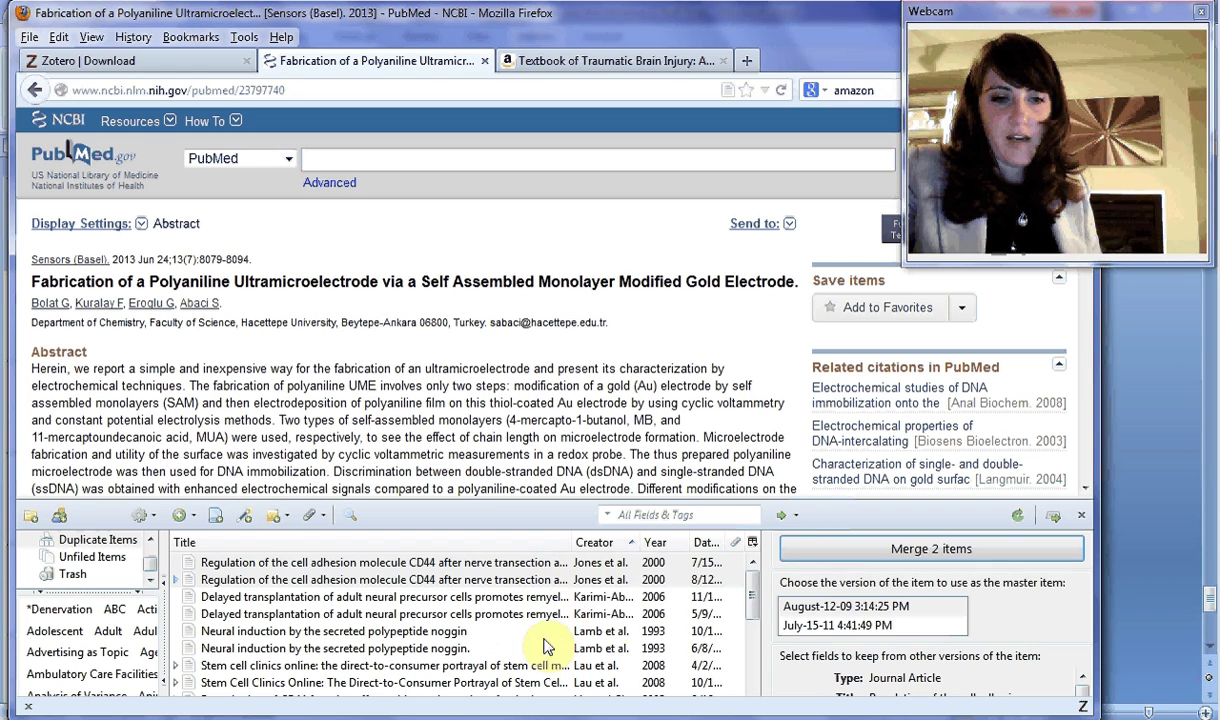
{"action": "left_click", "coordinate": [570, 580]}
{"action": "left_click", "coordinate": [905, 550]}
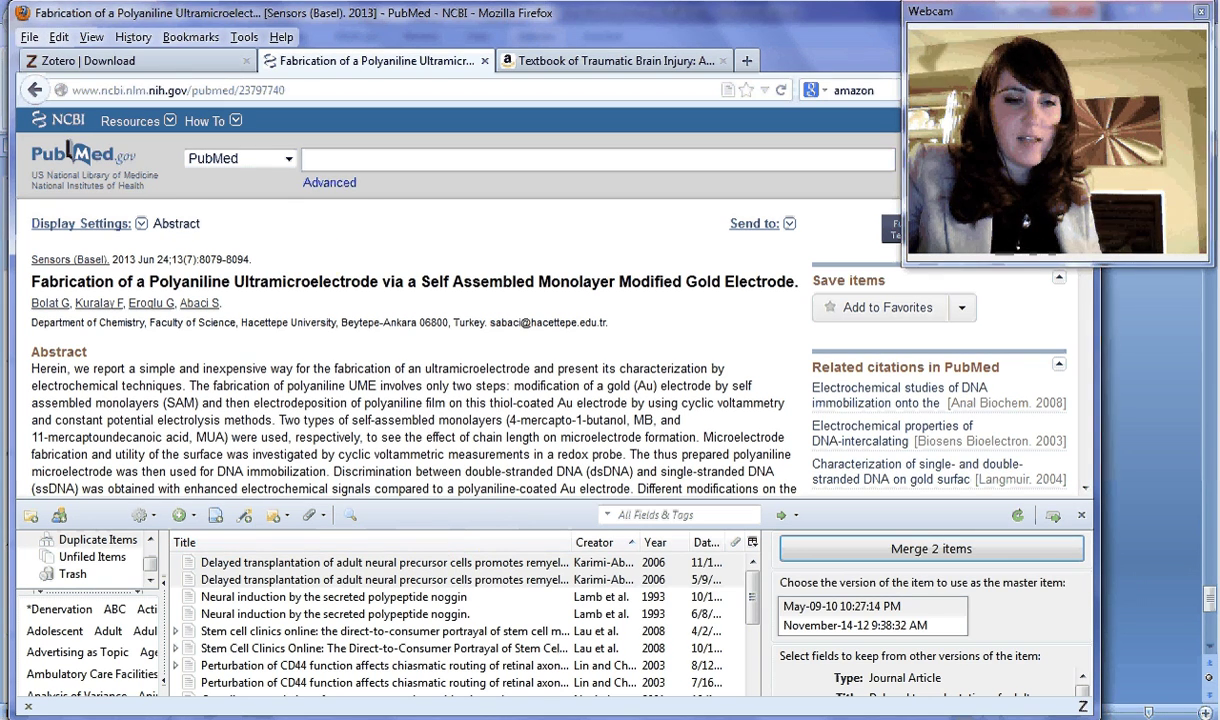
Log in to the Zotero account from the zotero.org download page.
{"action": "left_click", "coordinate": [136, 59]}
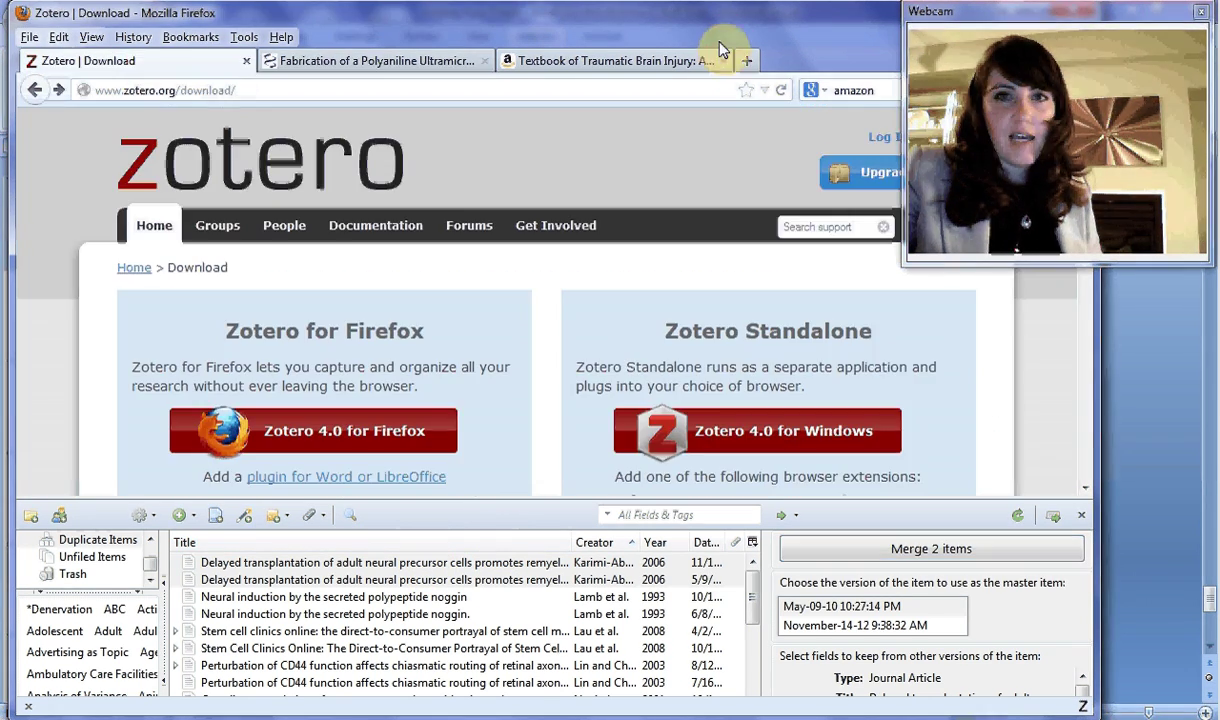
{"action": "left_click", "coordinate": [876, 139]}
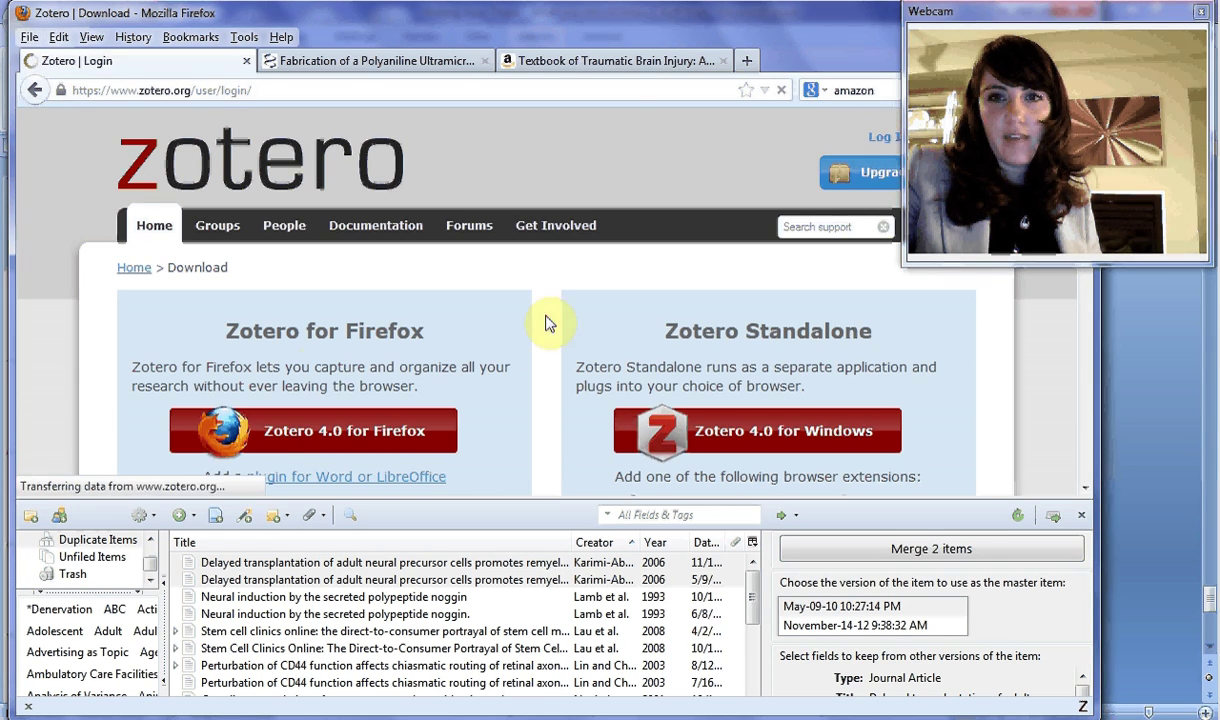
{"action": "scroll", "coordinate": [252, 431], "scroll_direction": "down", "scroll_amount": 5}
{"action": "left_click", "coordinate": [218, 275]}
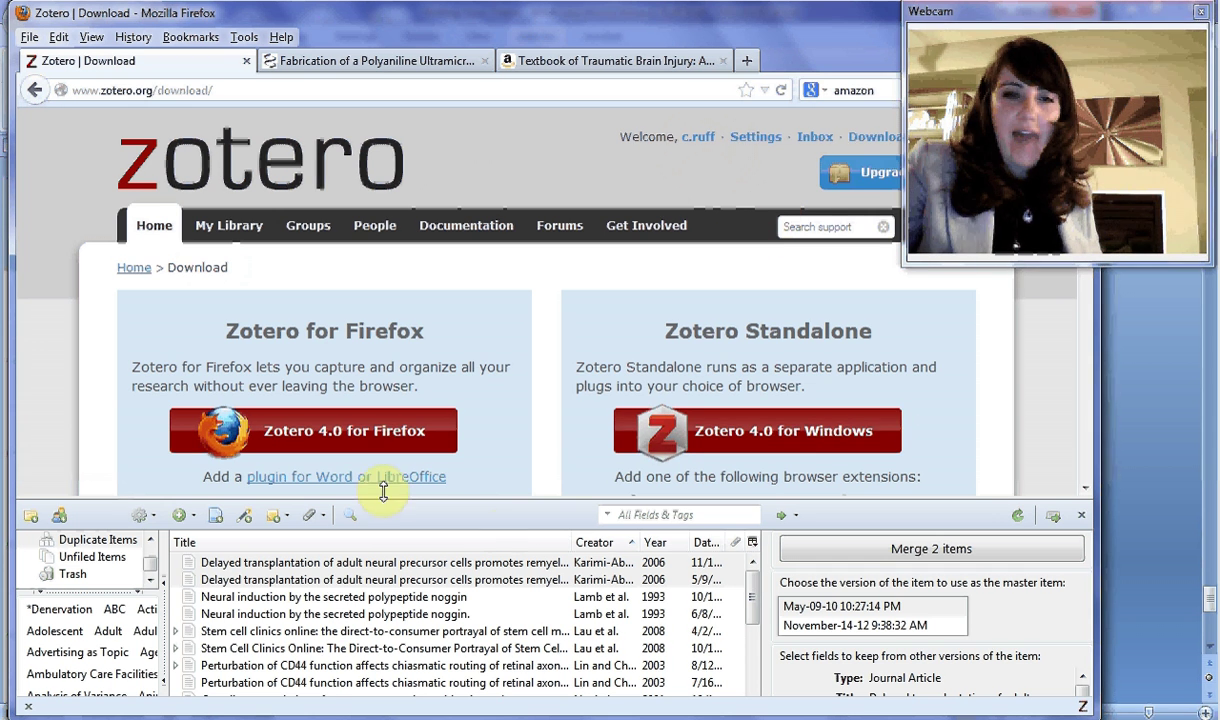
{"action": "left_click", "coordinate": [143, 517]}
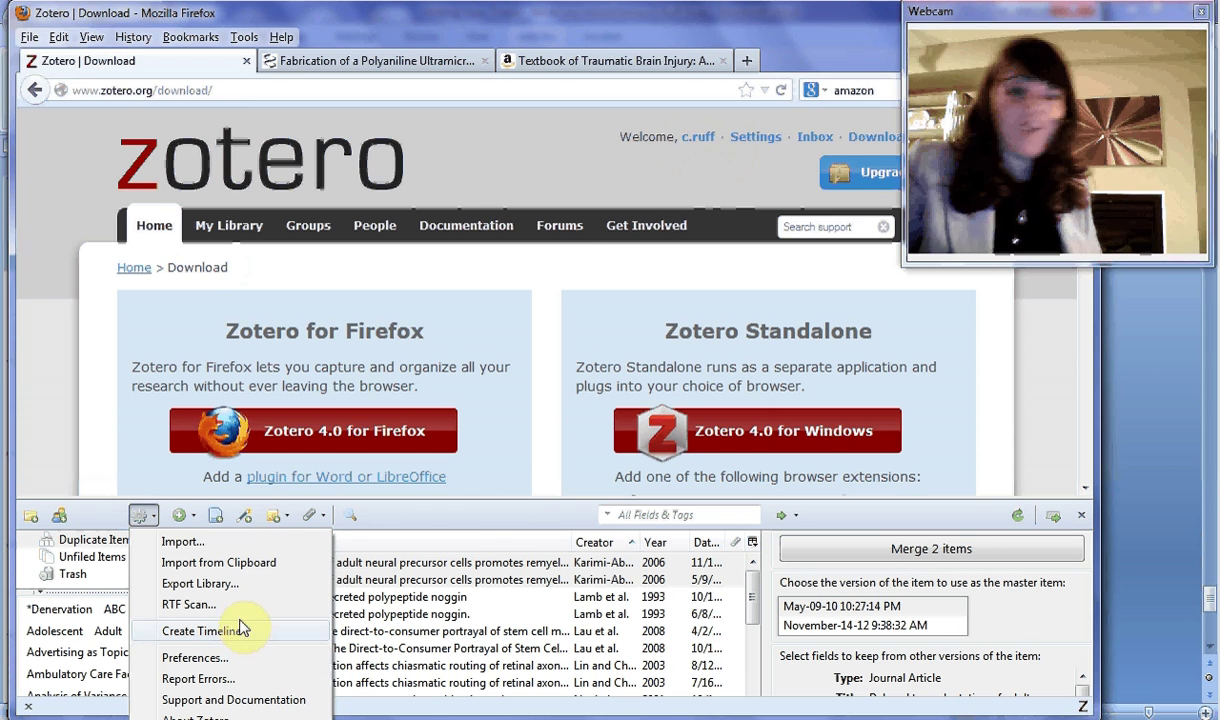
In Zotero Preferences, confirm the Sync username and Sync automatically option, then save with OK.
{"action": "left_click", "coordinate": [236, 660]}
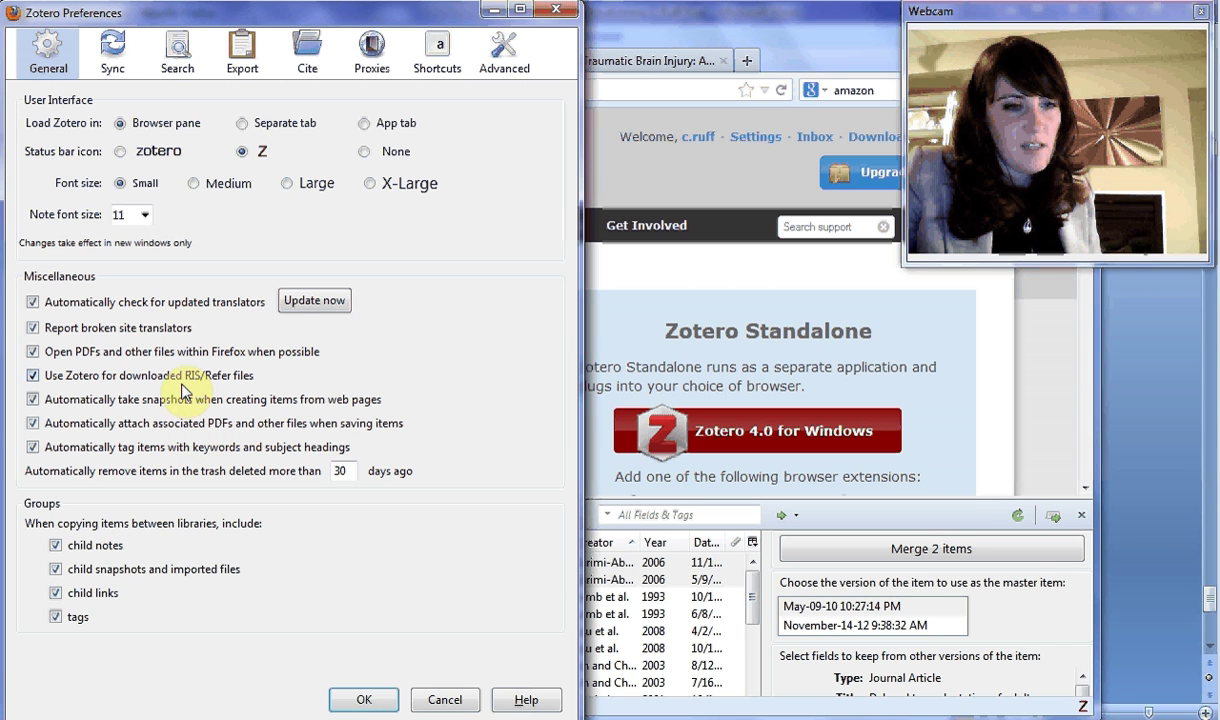
{"action": "left_click", "coordinate": [117, 52]}
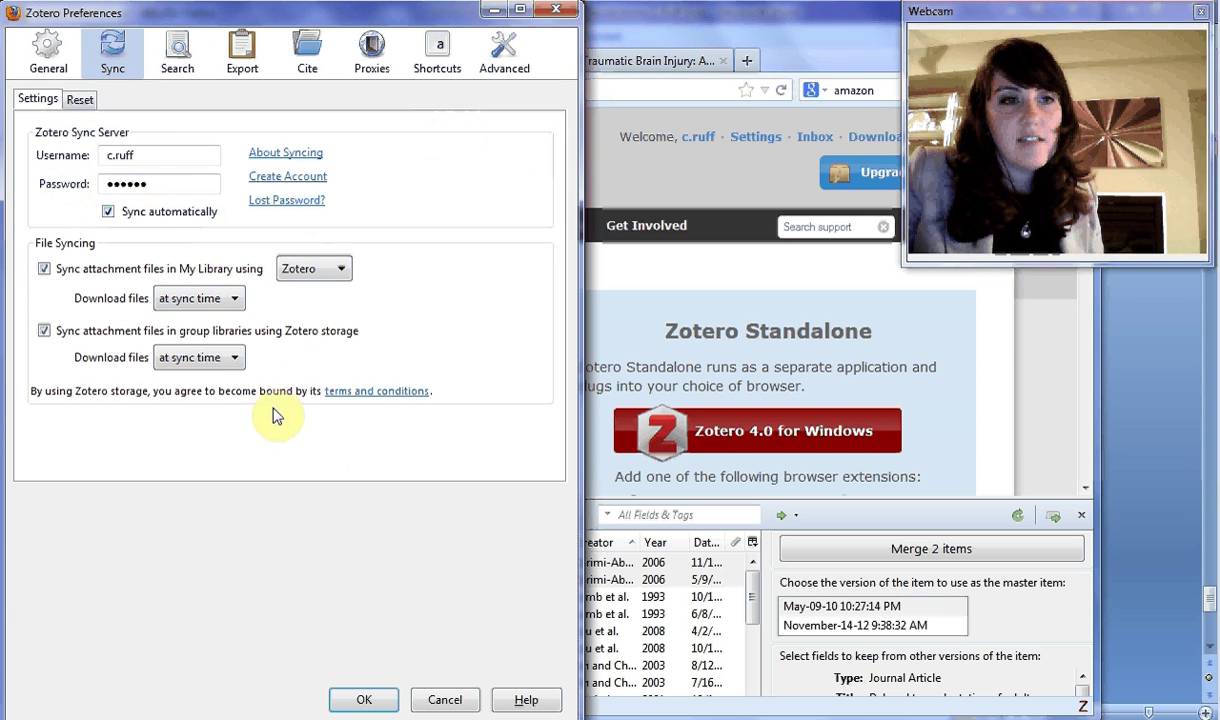
{"action": "left_click", "coordinate": [374, 700]}
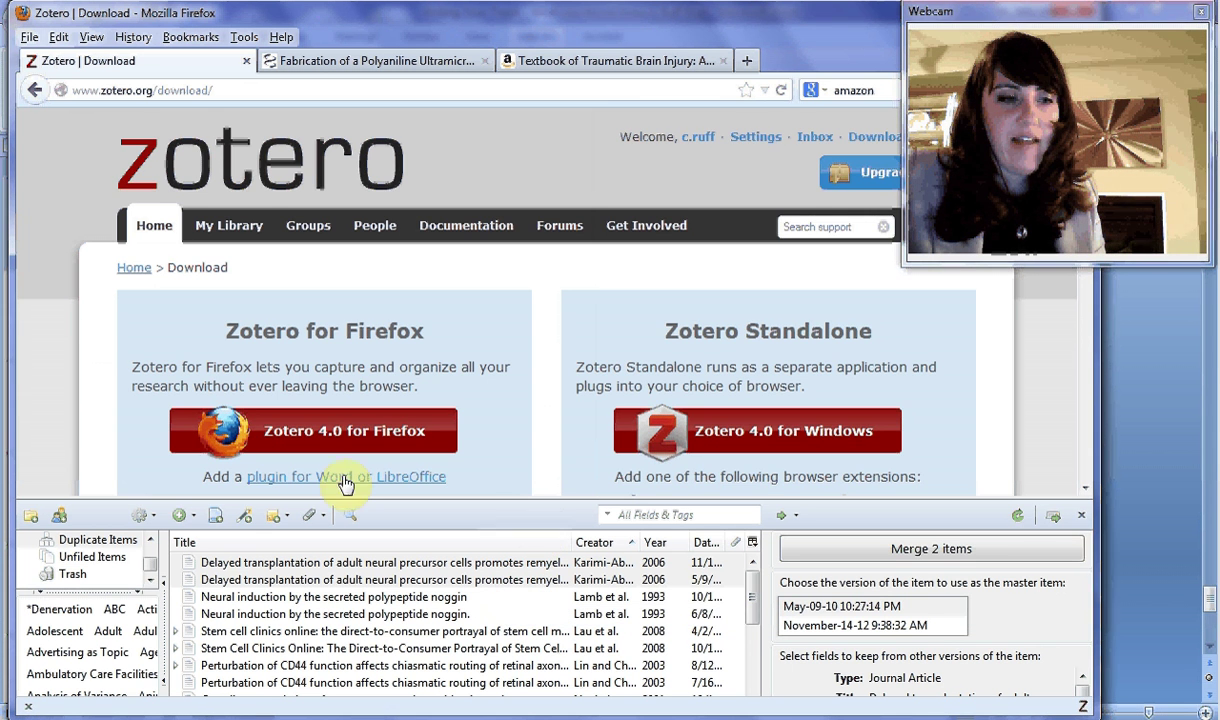
{"action": "scroll", "coordinate": [95, 545], "scroll_direction": "up", "scroll_amount": 5}
Show My Library in Zotero, then scroll Word's thesis to the page 4 'Video 4: Zotero is a Hero' section.
{"action": "left_click", "coordinate": [80, 540]}
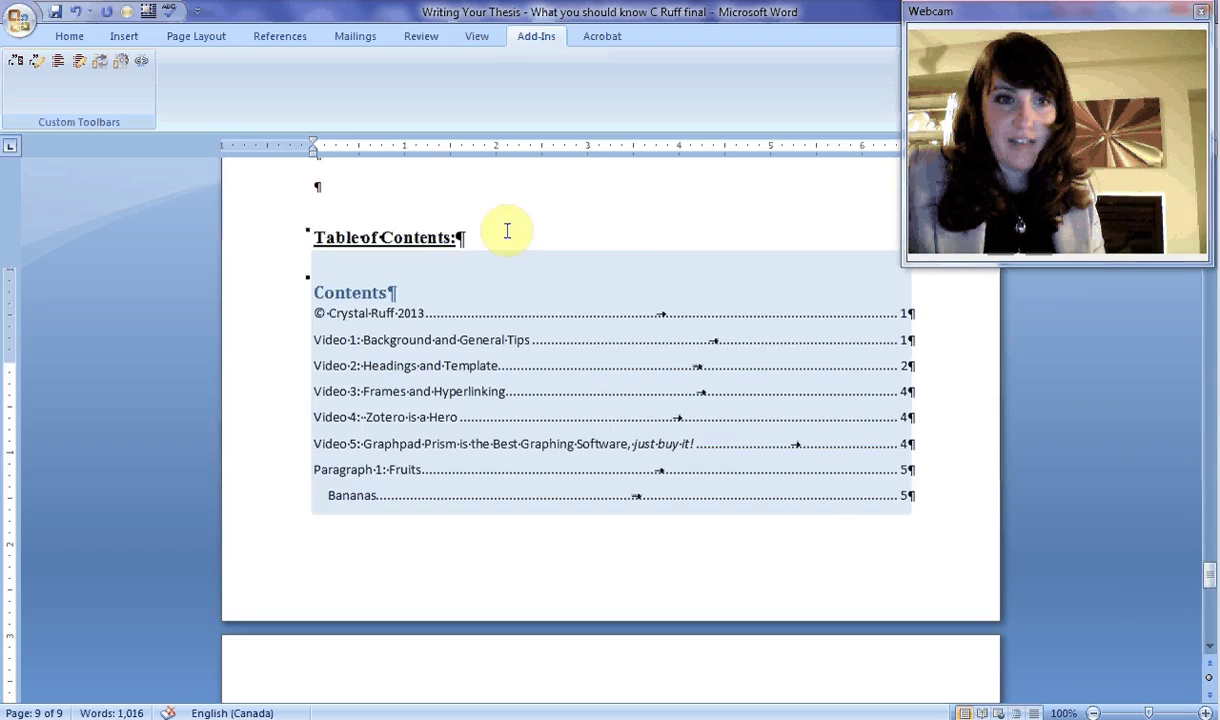
{"action": "scroll", "coordinate": [504, 229], "scroll_direction": "down", "scroll_amount": 15}
{"action": "scroll", "coordinate": [493, 245], "scroll_direction": "up", "scroll_amount": 4}
{"action": "scroll", "coordinate": [1127, 455], "scroll_direction": "up", "scroll_amount": 10}
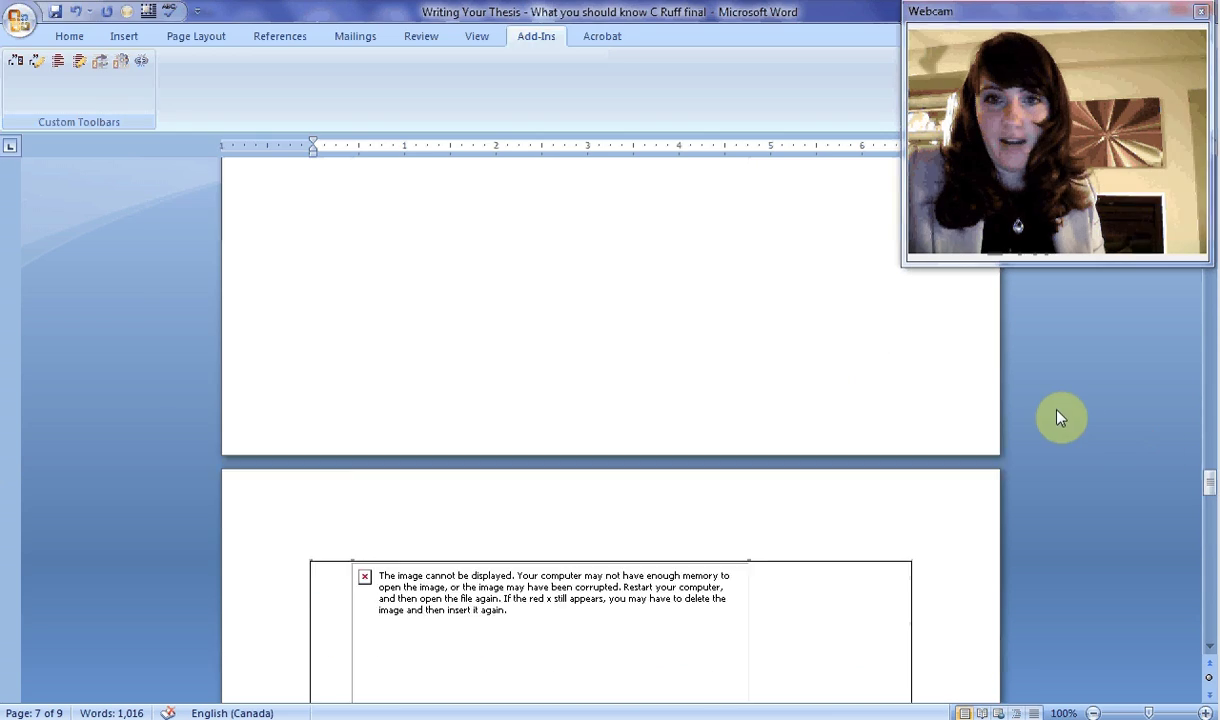
{"action": "scroll", "coordinate": [1057, 414], "scroll_direction": "up", "scroll_amount": 12}
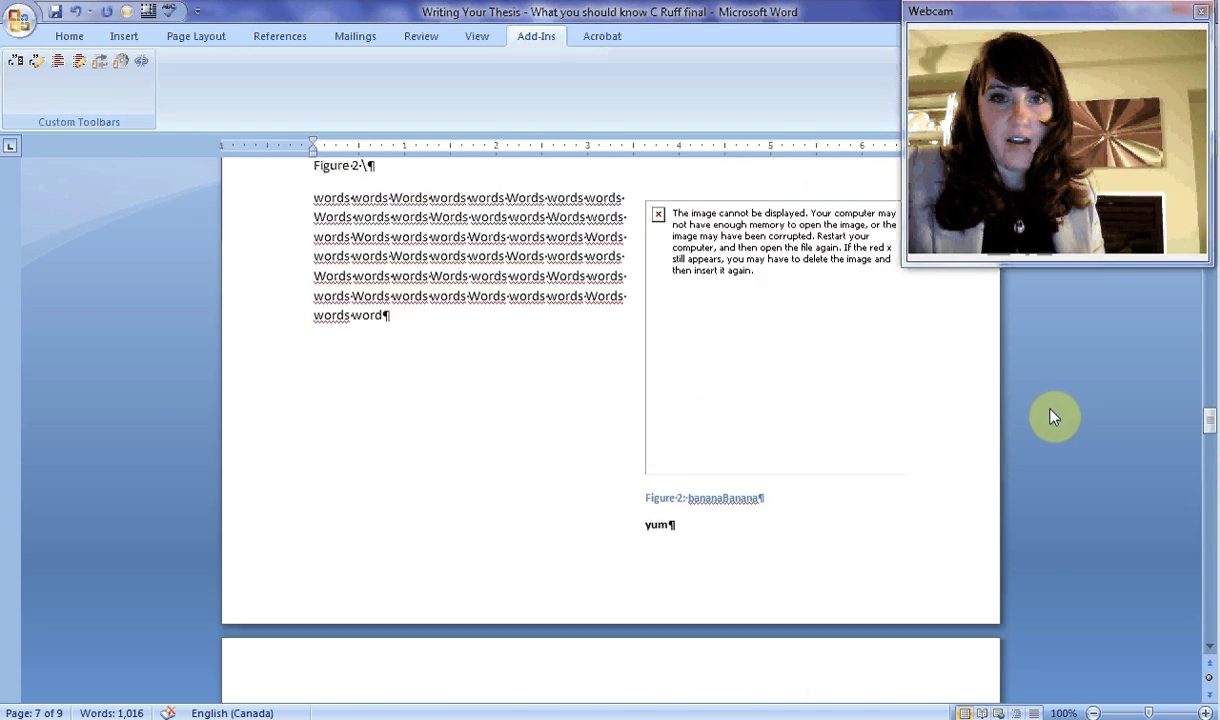
{"action": "scroll", "coordinate": [1055, 416], "scroll_direction": "up", "scroll_amount": 15}
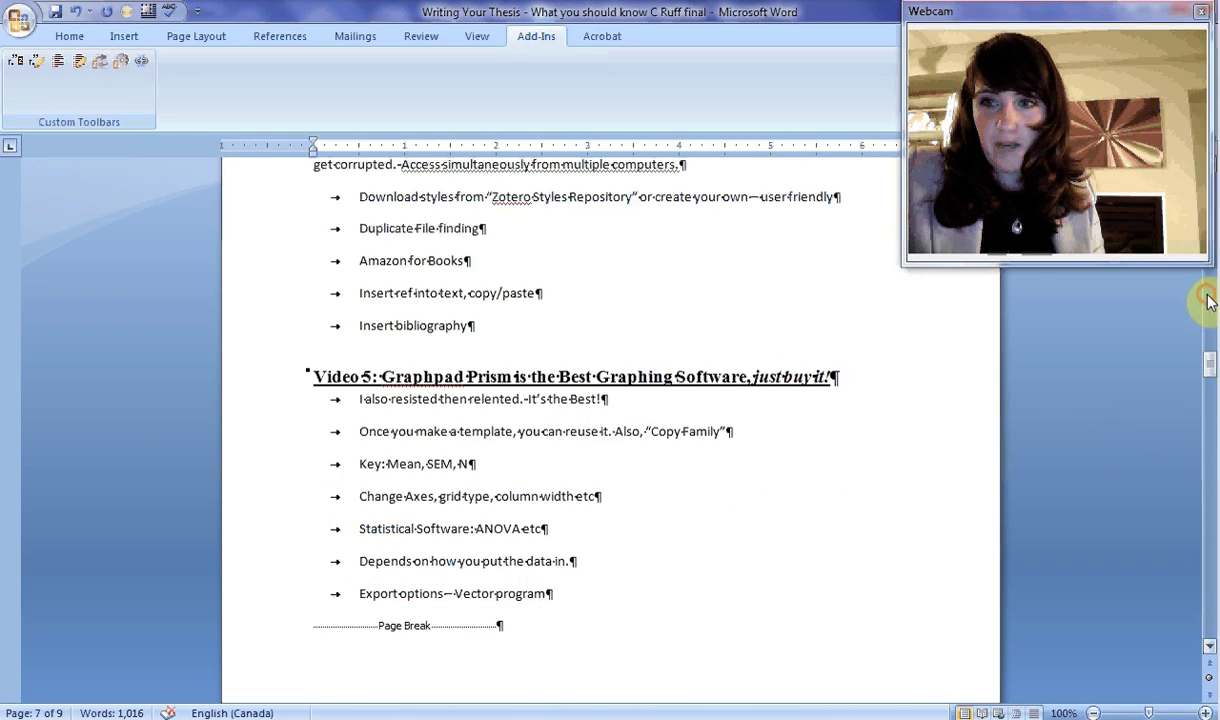
{"action": "scroll", "coordinate": [792, 370], "scroll_direction": "down", "scroll_amount": 5}
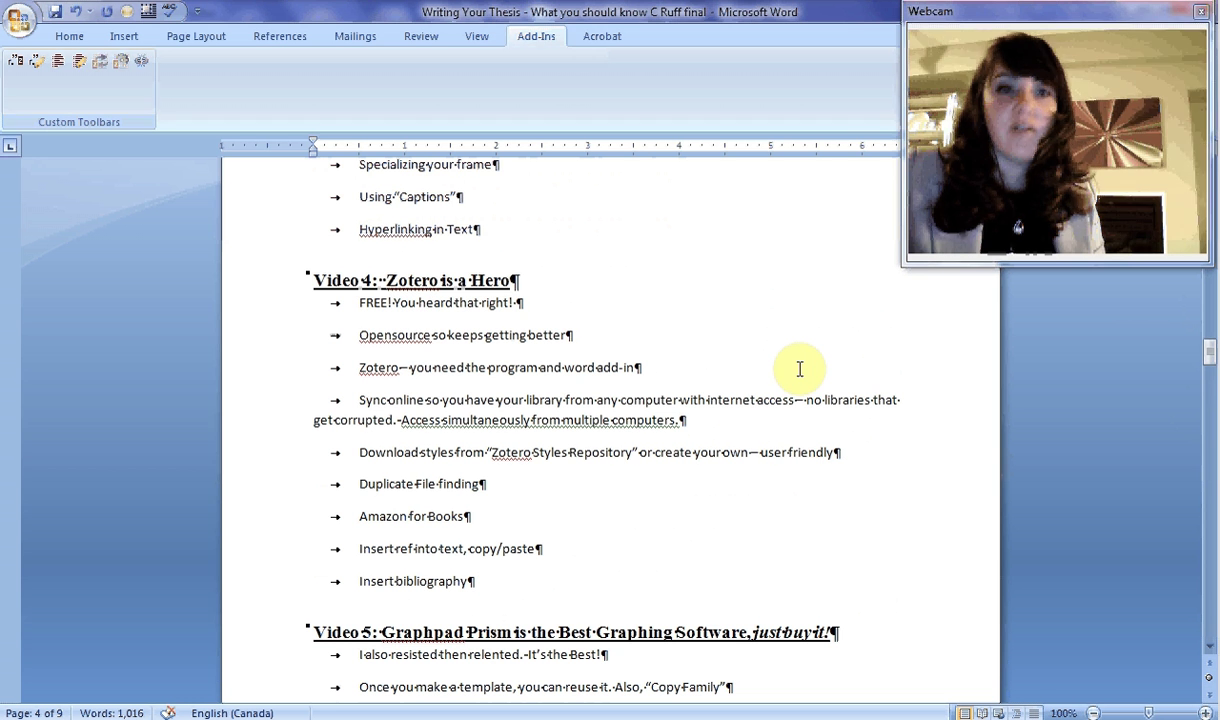